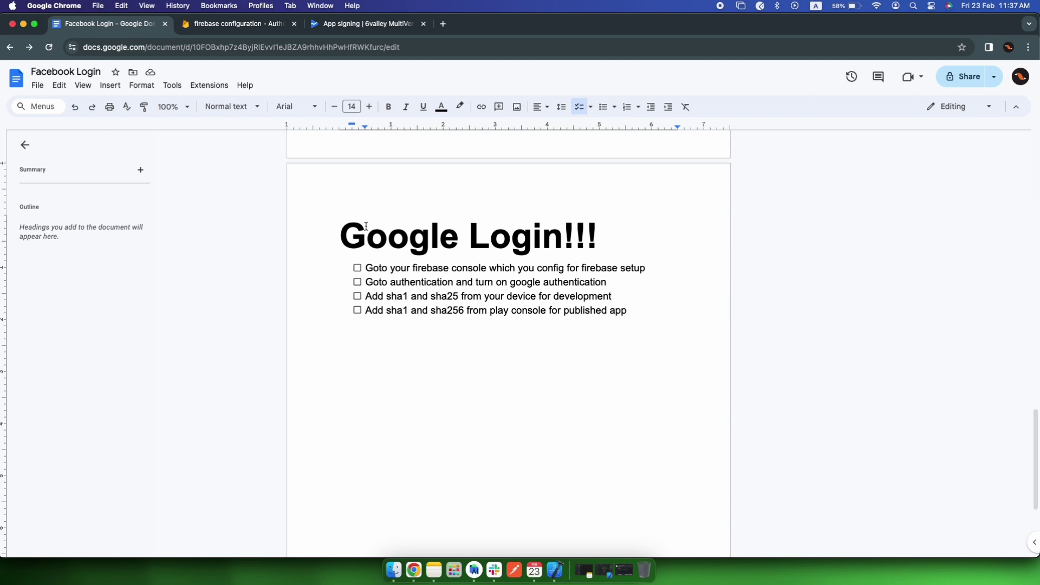
- Open the firebase configuration project in the Firebase console and get started with its Authentication product
{"action": "left_click", "coordinate": [241, 26]}
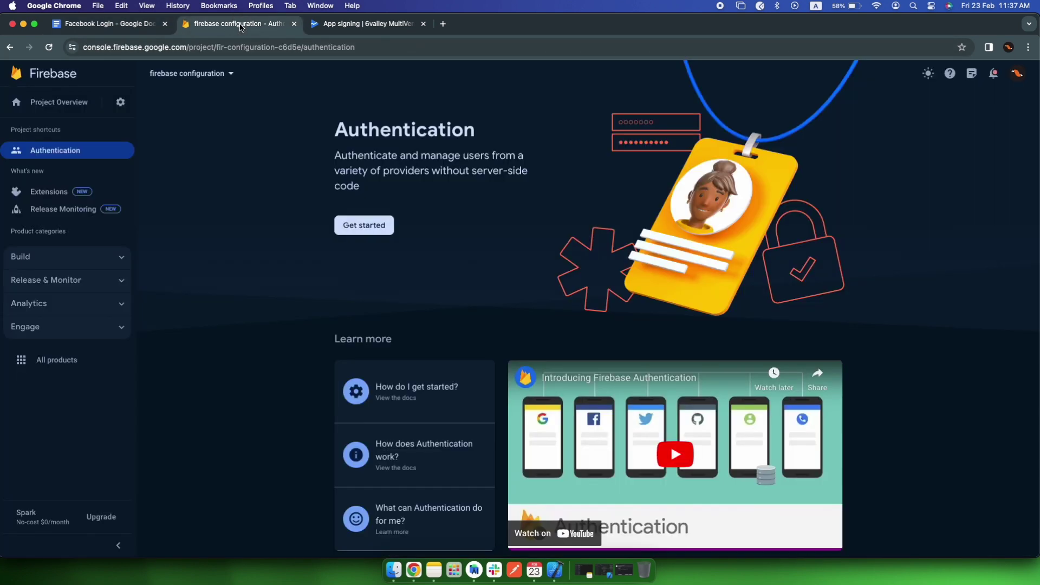
{"action": "left_click", "coordinate": [58, 74]}
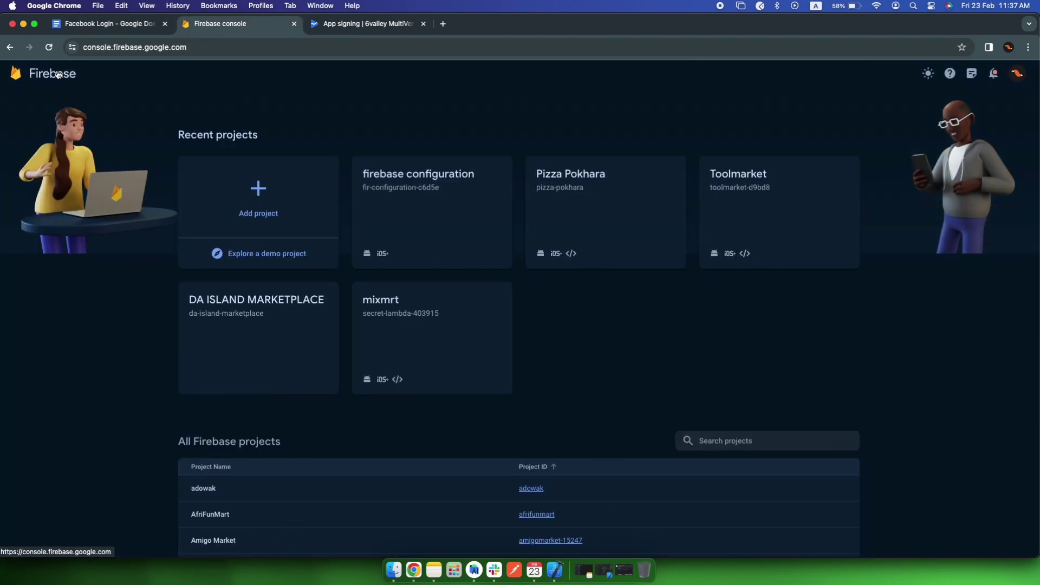
{"action": "left_click", "coordinate": [401, 197]}
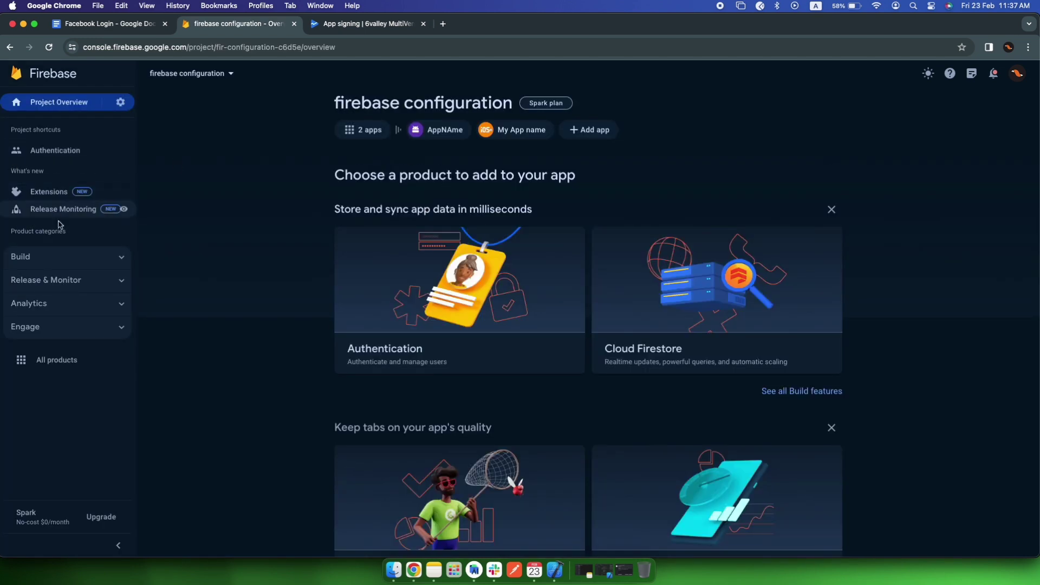
{"action": "left_click", "coordinate": [52, 257]}
{"action": "left_click", "coordinate": [52, 287]}
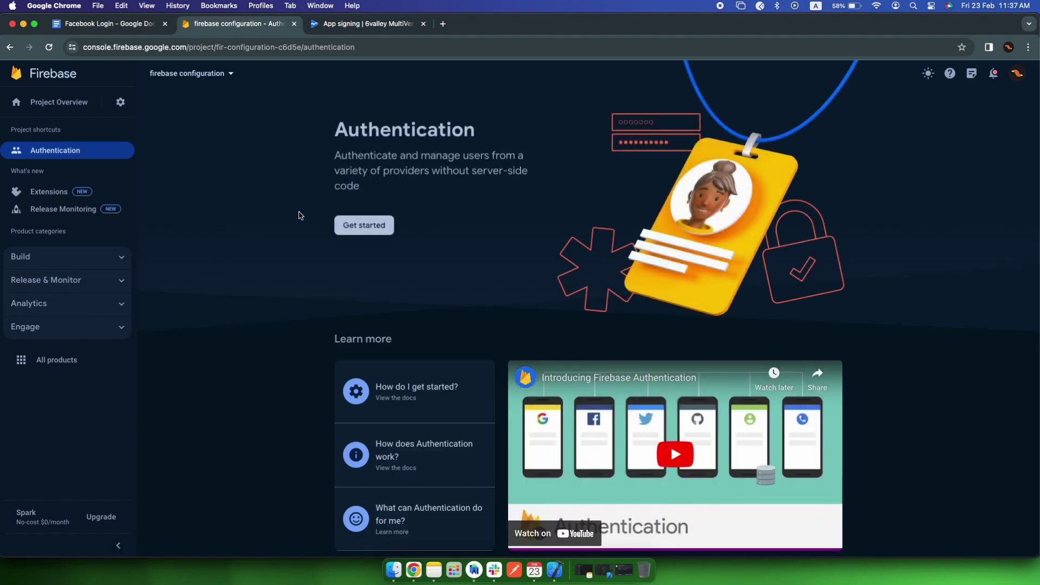
{"action": "left_click", "coordinate": [349, 225]}
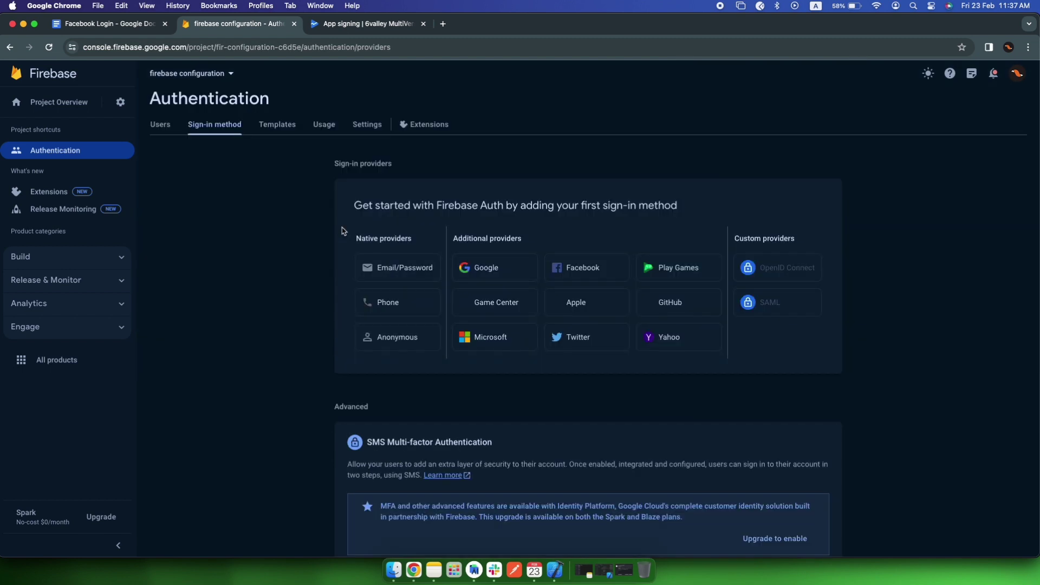
- Enable the Google sign-in provider with the project's support email, save it, and dismiss the configuration file download prompt
{"action": "left_click", "coordinate": [489, 269]}
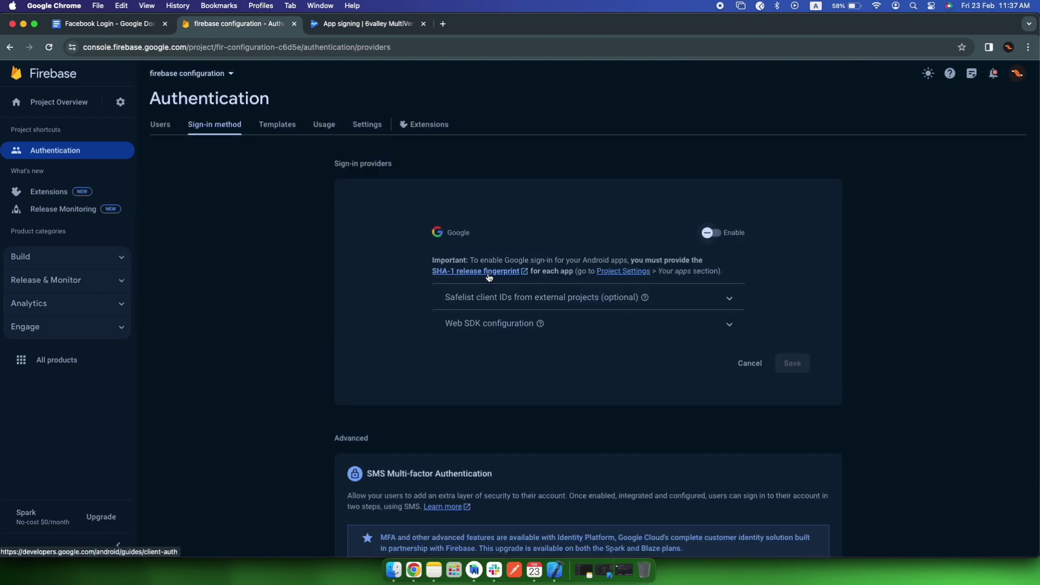
{"action": "scroll", "coordinate": [490, 275], "scroll_direction": "down", "scroll_amount": 2}
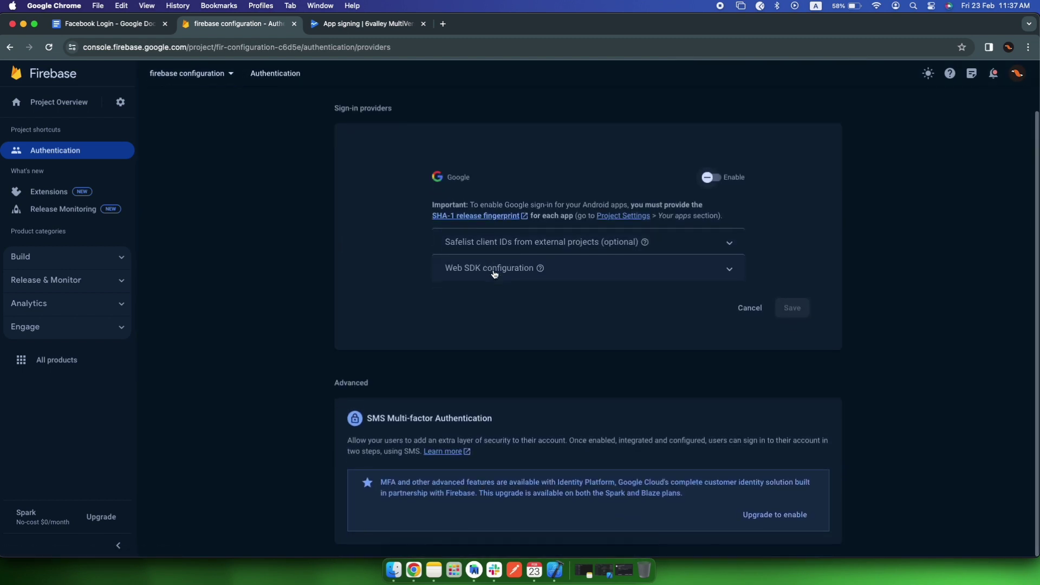
{"action": "left_click", "coordinate": [644, 238]}
{"action": "left_click", "coordinate": [708, 179]}
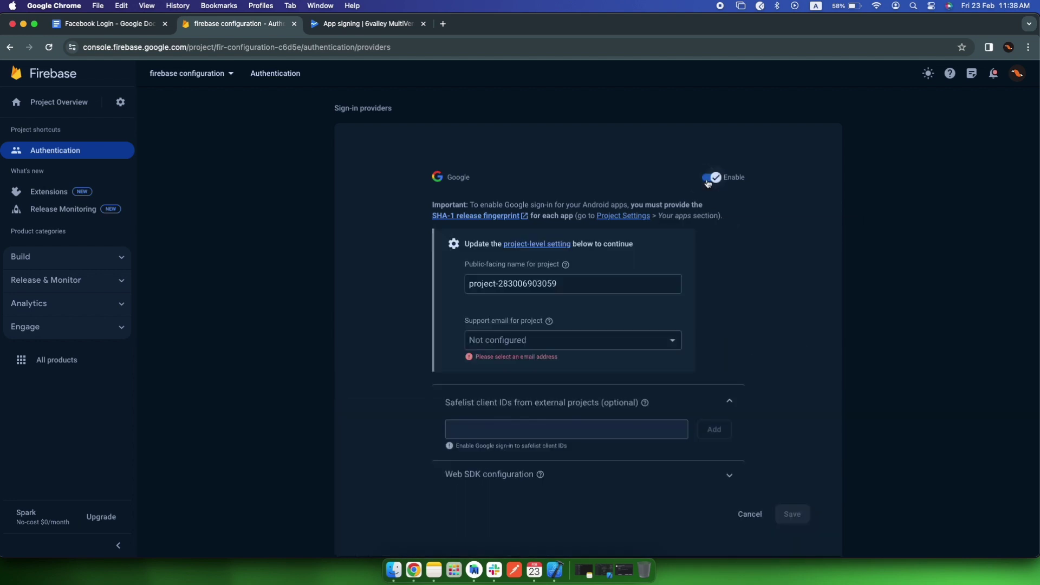
{"action": "left_click", "coordinate": [529, 338]}
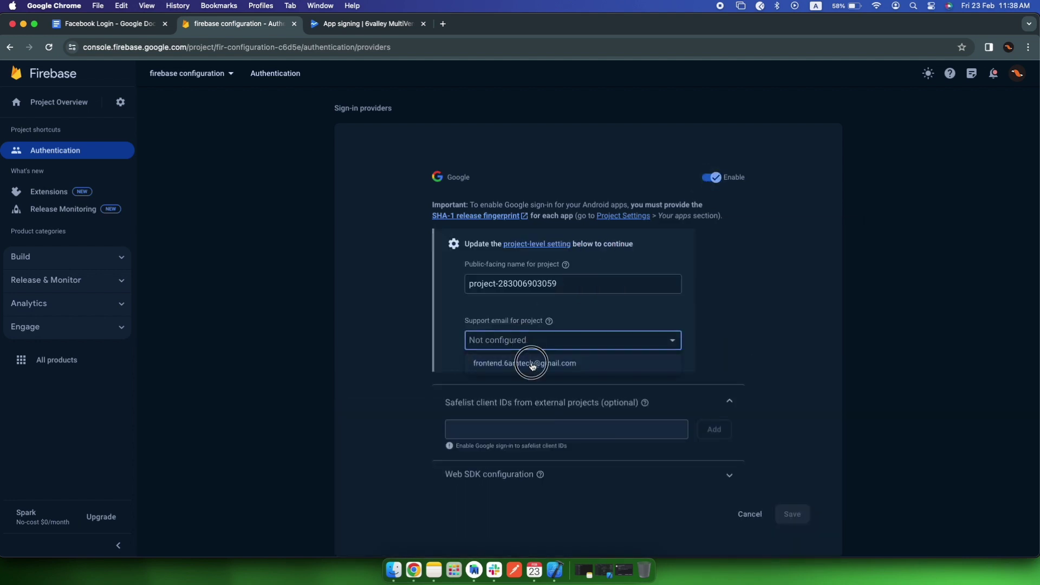
{"action": "left_click", "coordinate": [531, 363]}
{"action": "scroll", "coordinate": [604, 311], "scroll_direction": "down", "scroll_amount": 1}
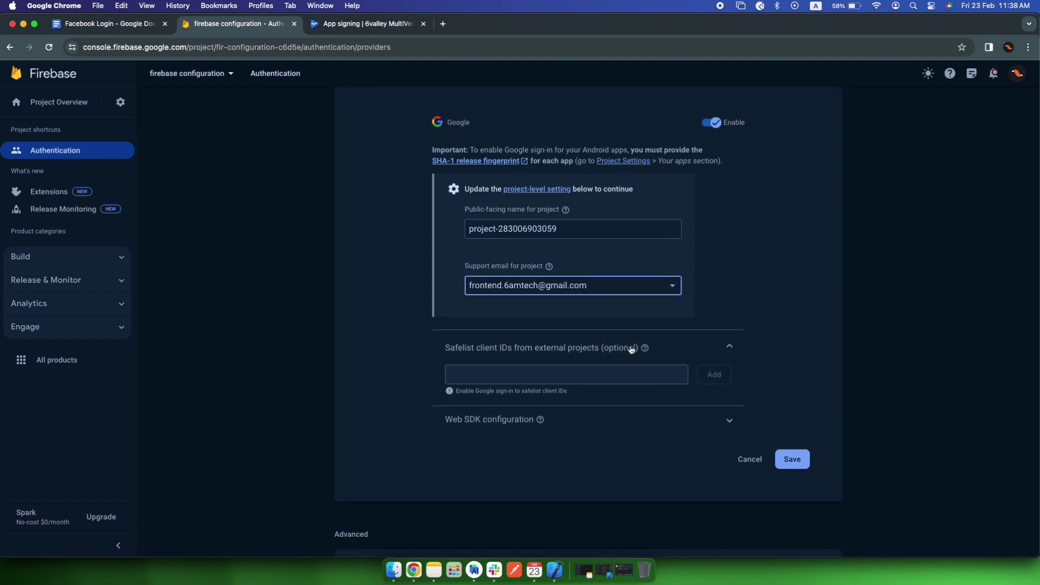
{"action": "left_click", "coordinate": [801, 461]}
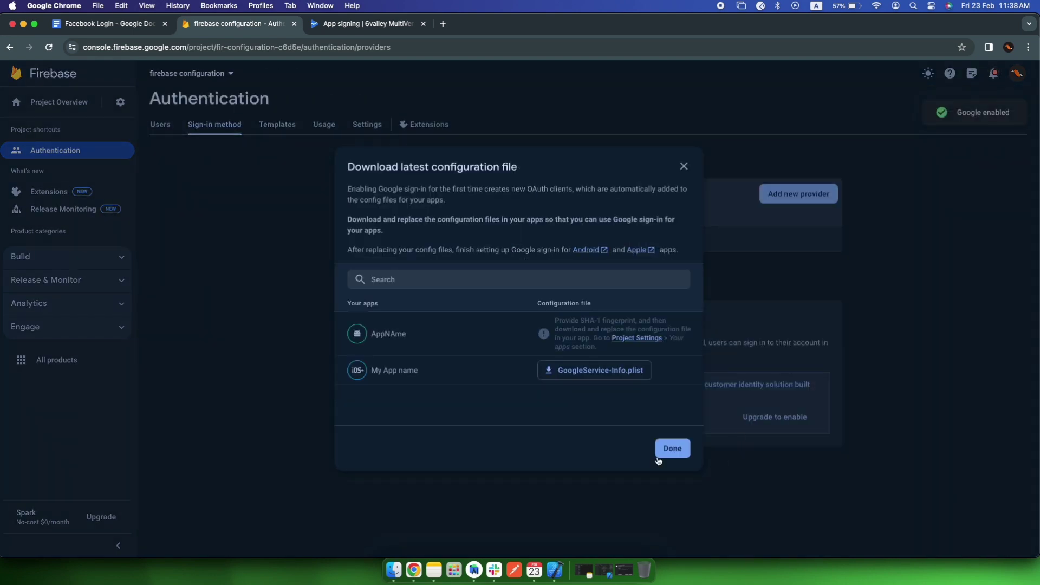
{"action": "left_click", "coordinate": [666, 452]}
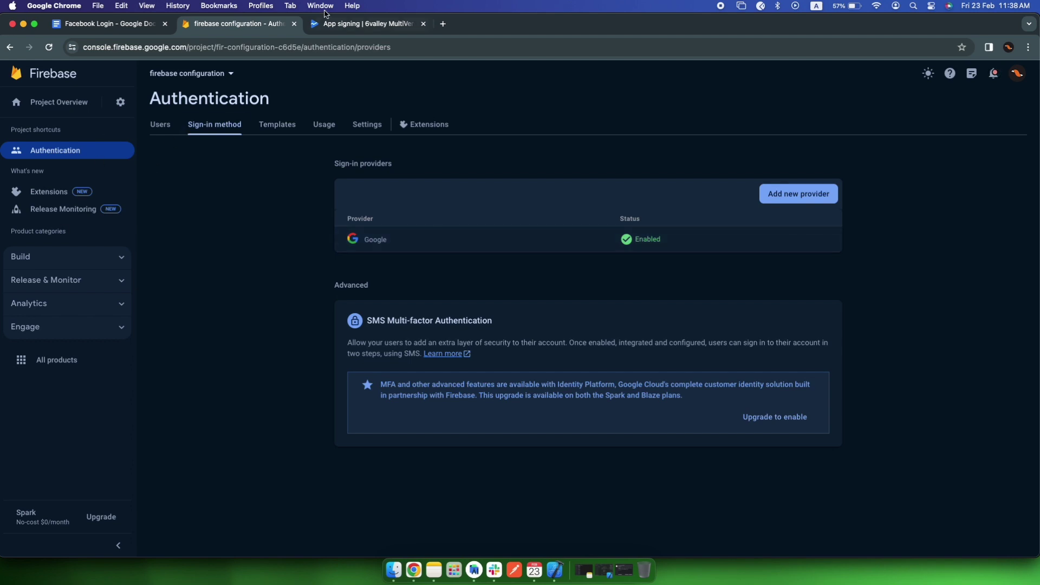
- Mark the first two Google Login checklist items, Firebase console and Google authentication, as done in the Google Docs document
{"action": "left_click", "coordinate": [111, 26]}
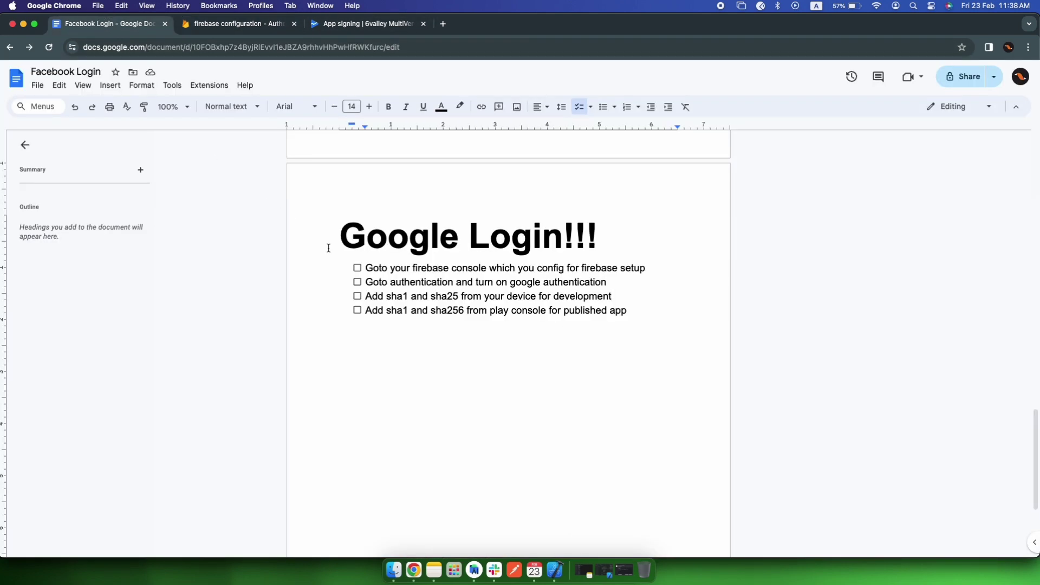
{"action": "left_click", "coordinate": [357, 268]}
{"action": "left_click", "coordinate": [357, 282]}
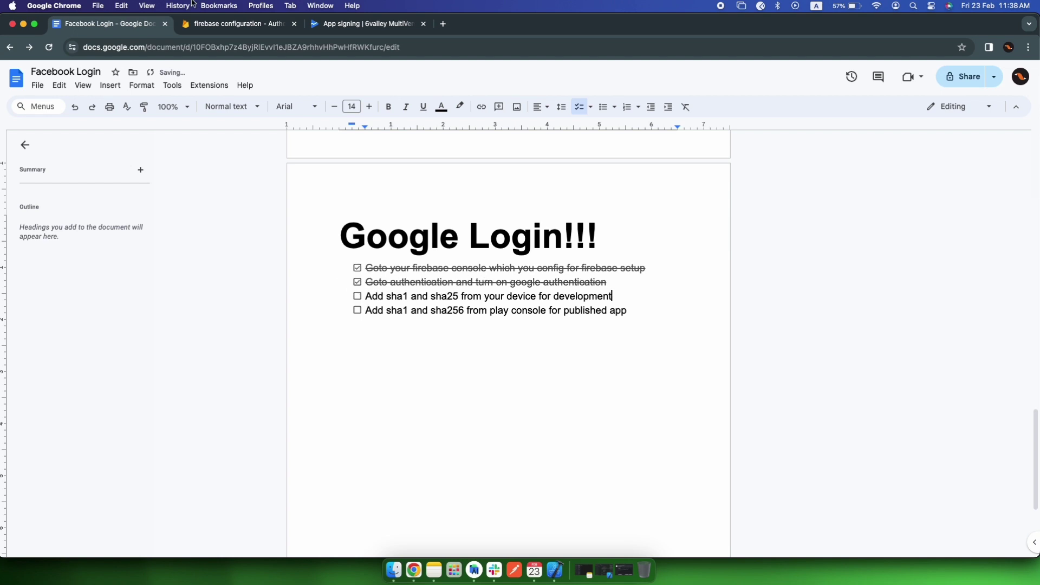
- Switch back to the Firebase console and open the project settings of the Android app AppNAme
{"action": "left_click", "coordinate": [239, 27]}
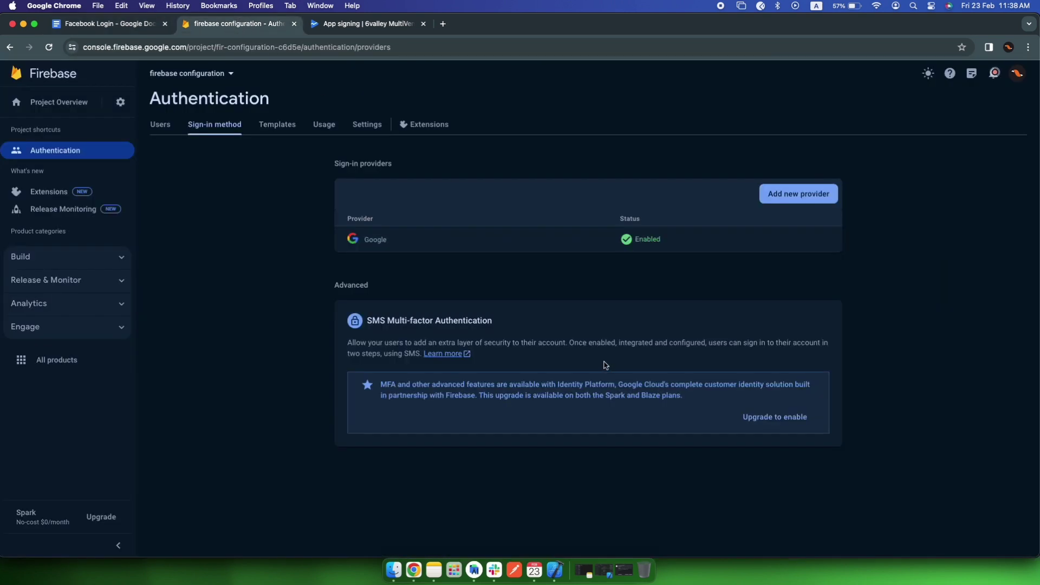
{"action": "left_click", "coordinate": [51, 104]}
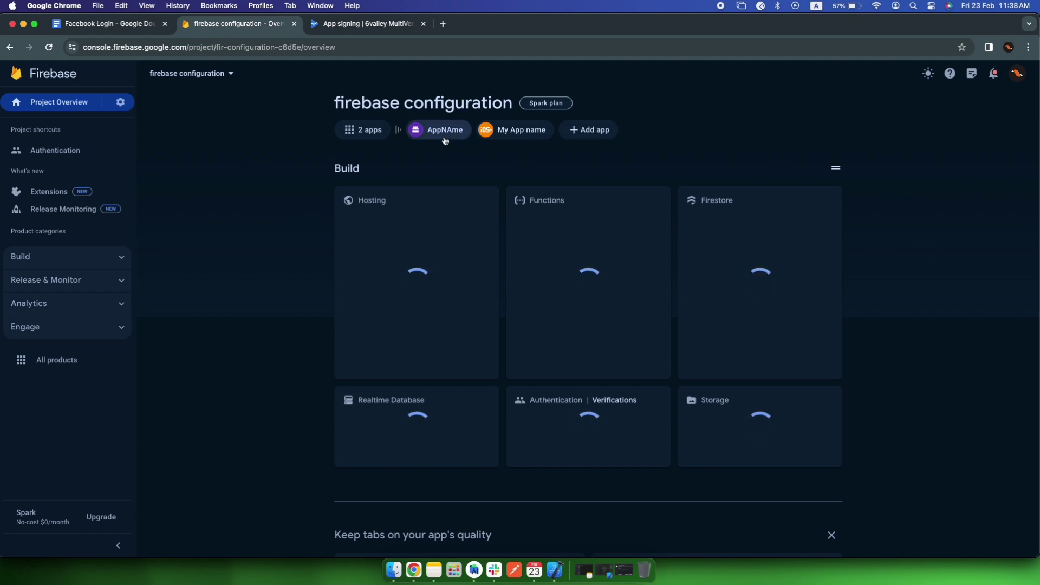
{"action": "left_click", "coordinate": [536, 137]}
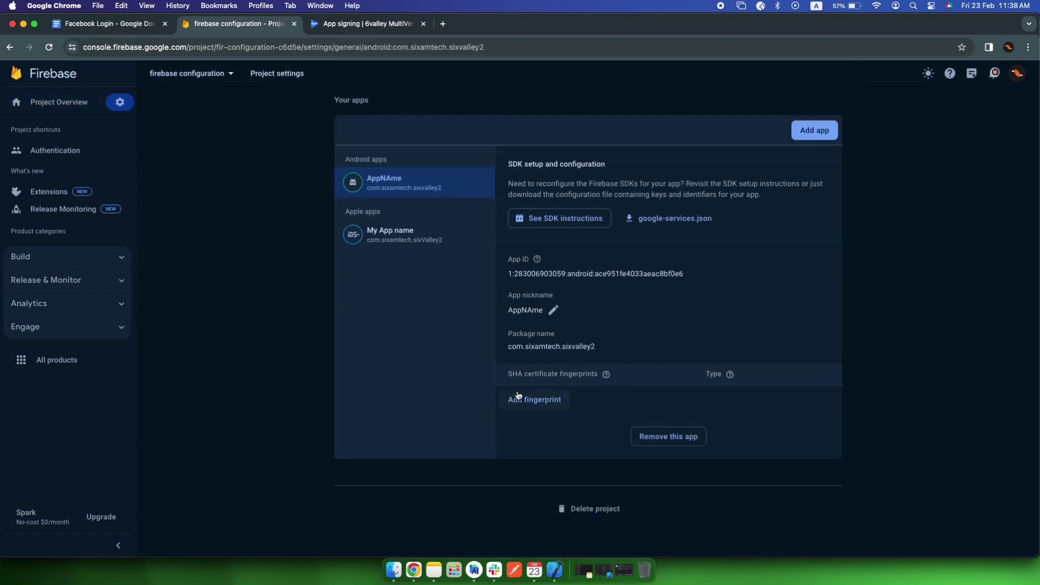
- Open the guide on getting SHA certificate hashes and copy its Mac/Linux keytool command for the debug certificate fingerprint
{"action": "mouse_move", "coordinate": [607, 380]}
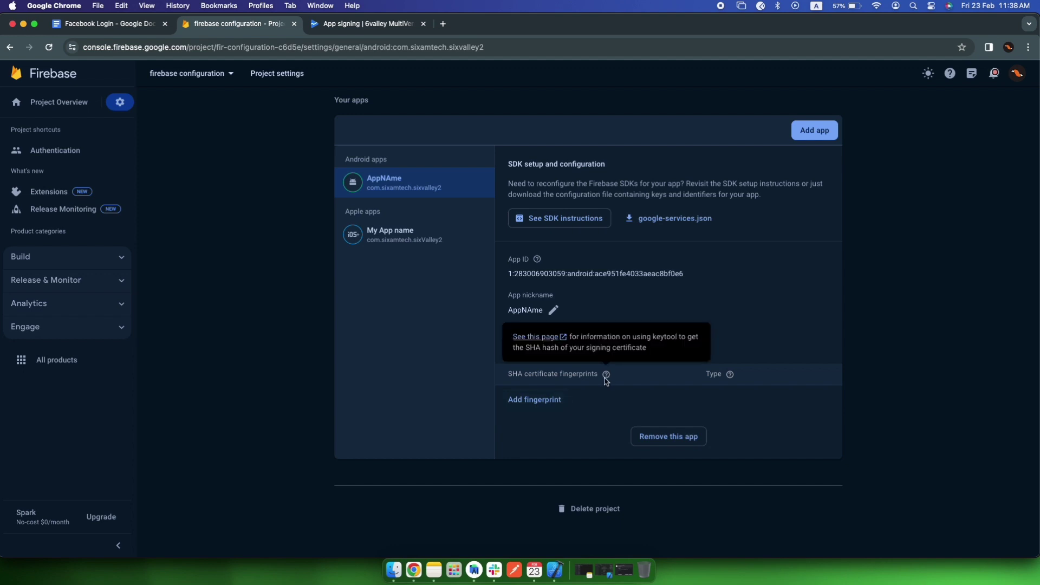
{"action": "left_click", "coordinate": [544, 339]}
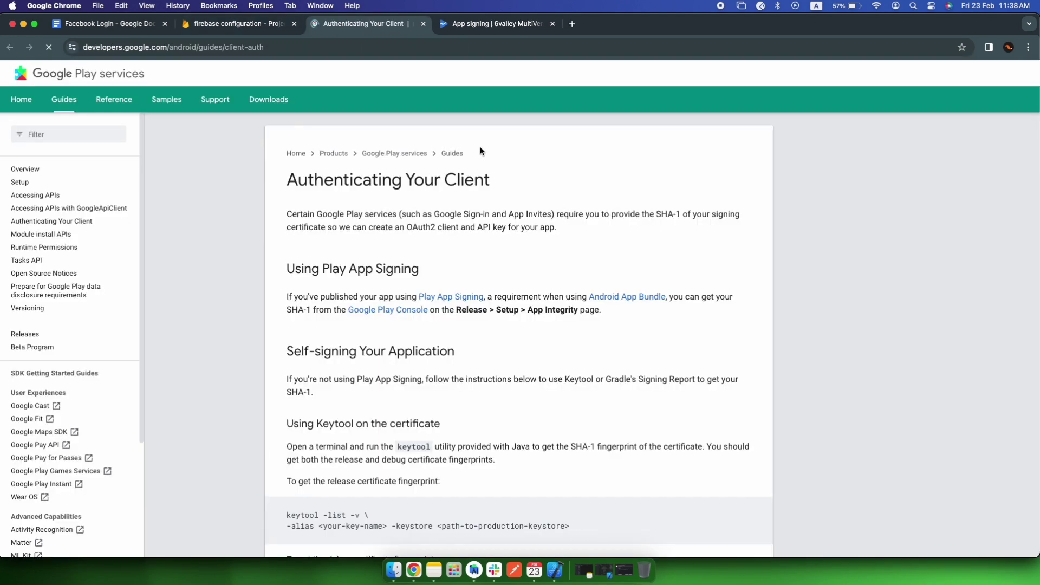
{"action": "scroll", "coordinate": [470, 176], "scroll_direction": "down", "scroll_amount": 3}
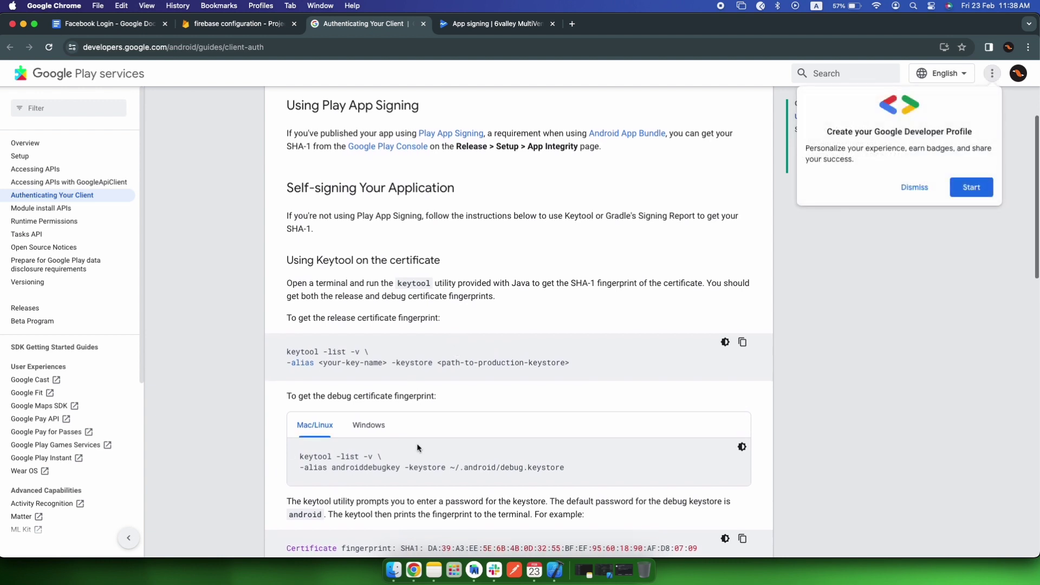
{"action": "scroll", "coordinate": [541, 446], "scroll_direction": "down", "scroll_amount": 1}
{"action": "left_click_drag", "start_coordinate": [566, 453], "coordinate": [300, 440]}
{"action": "key", "text": "super+c"}
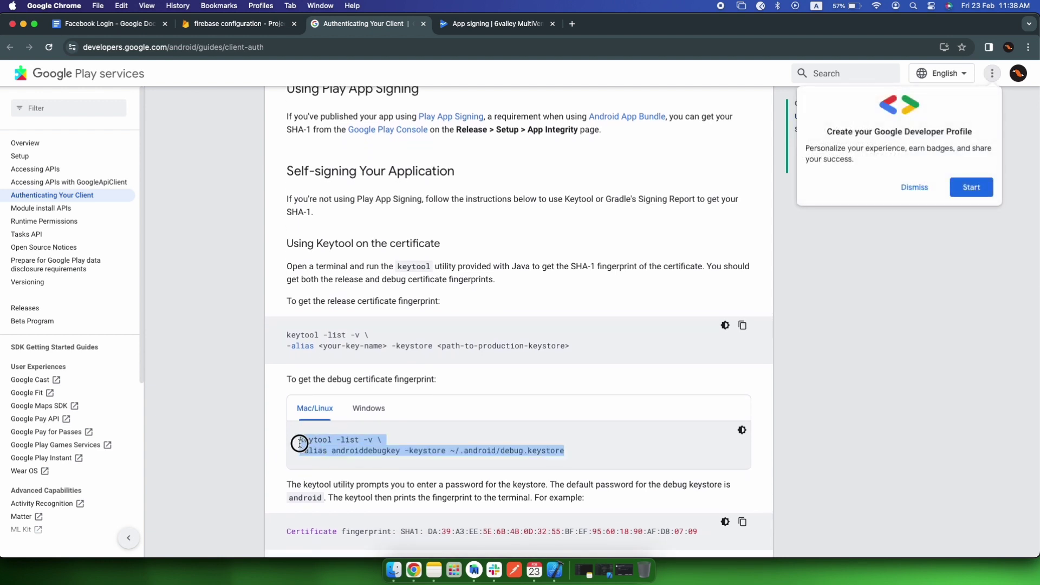
- Run the copied keytool command in Android Studio's terminal and enter the keystore password
{"action": "left_click", "coordinate": [474, 570]}
{"action": "left_click", "coordinate": [217, 541]}
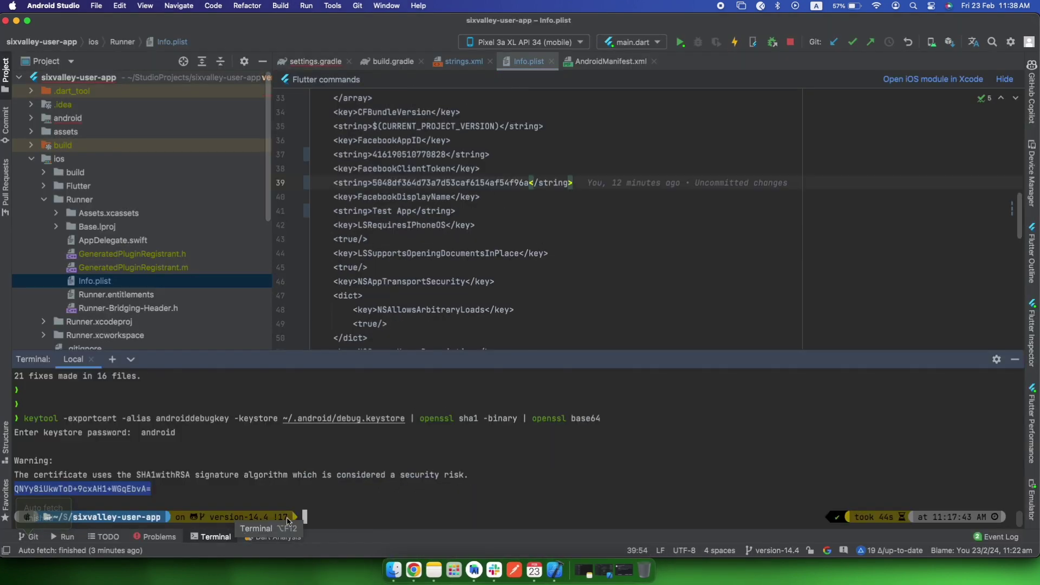
{"action": "key", "text": "super+v"}
{"action": "key", "text": "Return"}
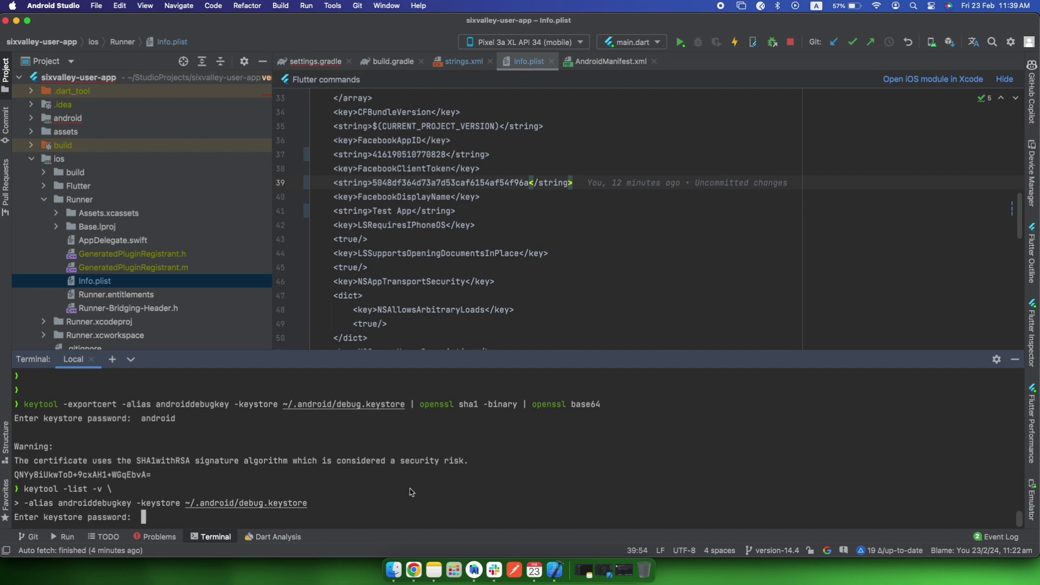
{"action": "scroll", "coordinate": [412, 492], "scroll_direction": "up", "scroll_amount": 1}
{"action": "scroll", "coordinate": [412, 492], "scroll_direction": "down", "scroll_amount": 1}
{"action": "key", "text": "Return"}
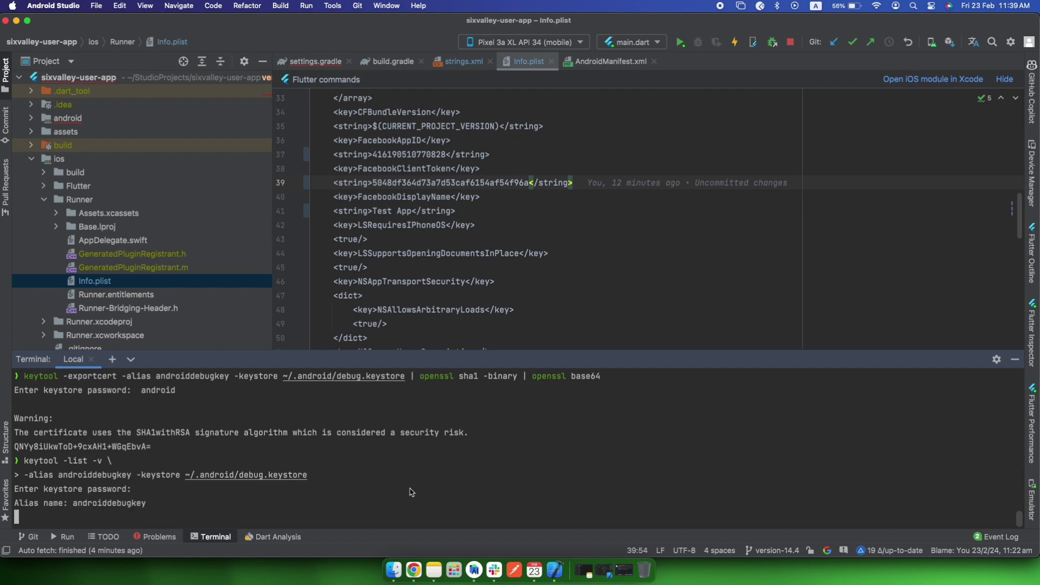
- Copy the SHA1 certificate fingerprint from the keytool output in the terminal
{"action": "scroll", "coordinate": [417, 450], "scroll_direction": "up", "scroll_amount": 3}
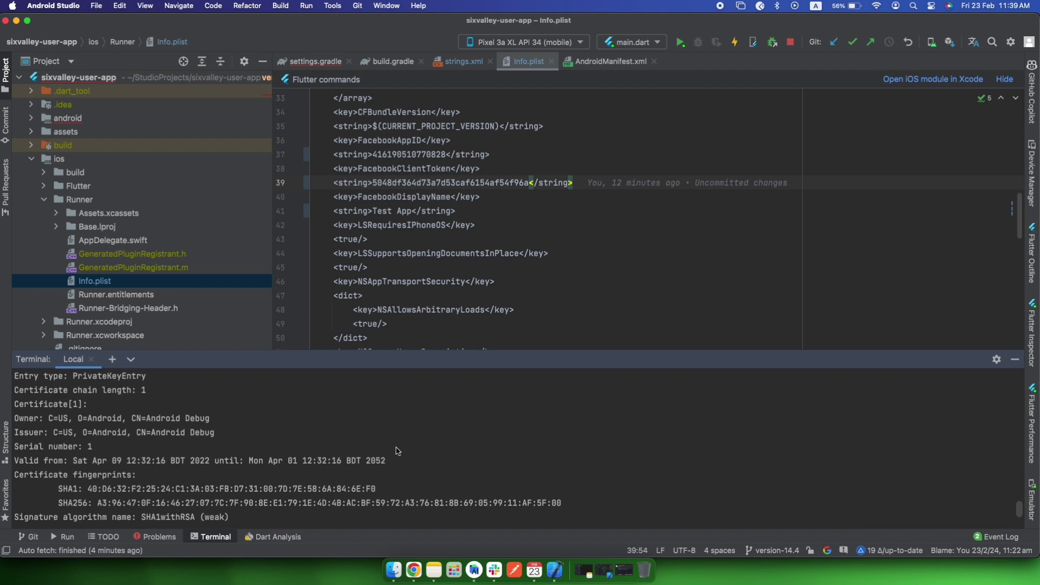
{"action": "scroll", "coordinate": [397, 448], "scroll_direction": "down", "scroll_amount": 1}
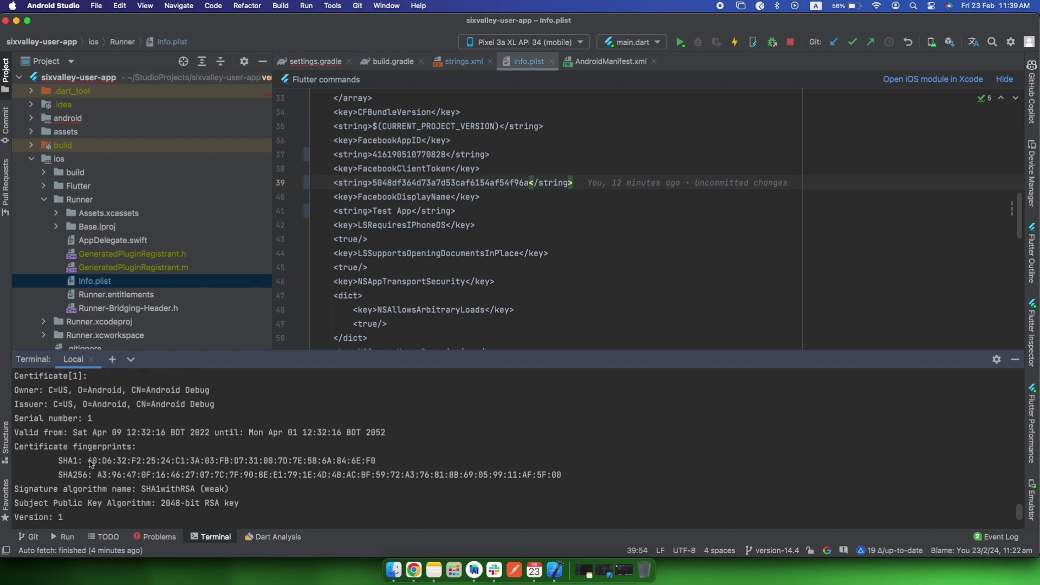
{"action": "left_click_drag", "start_coordinate": [90, 461], "coordinate": [375, 461]}
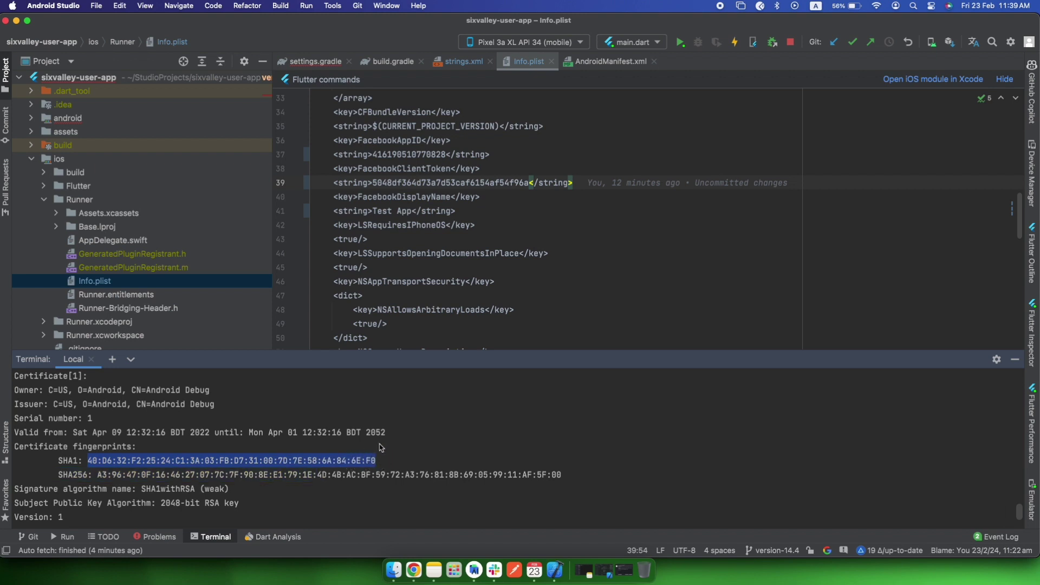
{"action": "scroll", "coordinate": [381, 448], "scroll_direction": "up", "scroll_amount": 1}
{"action": "scroll", "coordinate": [381, 448], "scroll_direction": "up", "scroll_amount": 1}
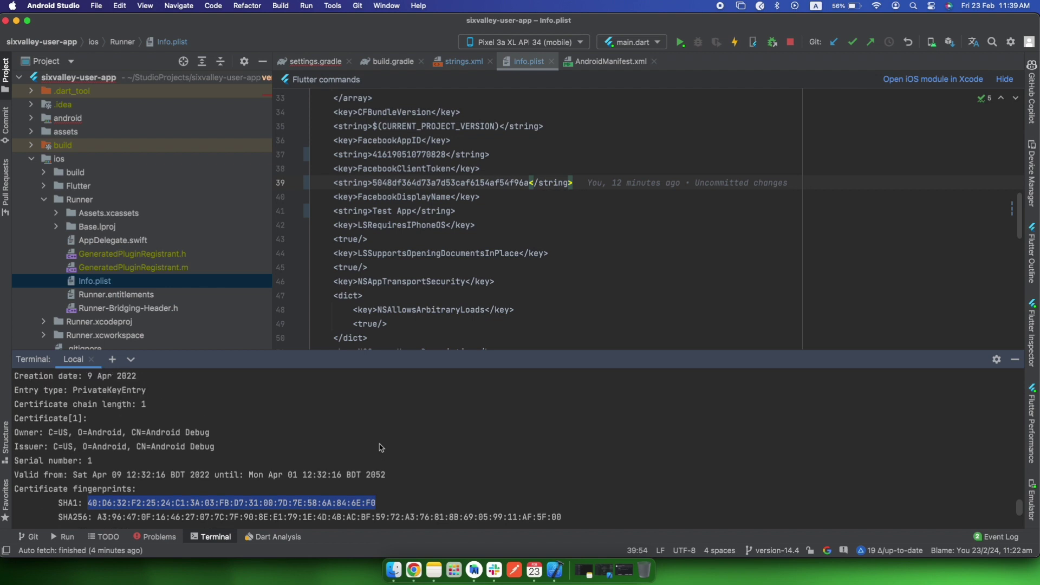
{"action": "scroll", "coordinate": [381, 447], "scroll_direction": "up", "scroll_amount": 2}
{"action": "scroll", "coordinate": [381, 447], "scroll_direction": "down", "scroll_amount": 5}
{"action": "scroll", "coordinate": [381, 448], "scroll_direction": "up", "scroll_amount": 1}
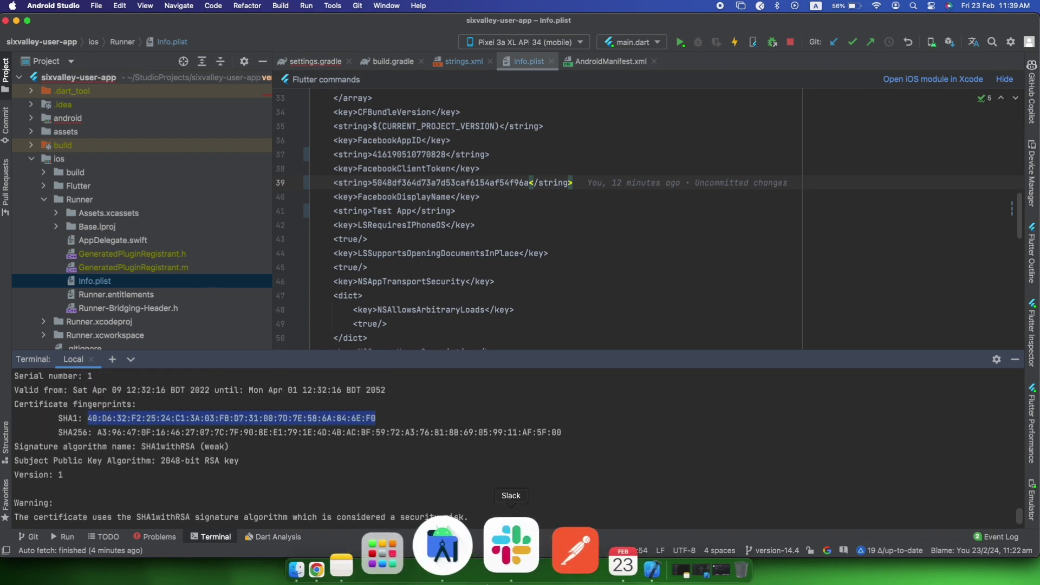
- Switch to the Firebase console and save the copied SHA1 value as a certificate fingerprint of the Android app
{"action": "left_click", "coordinate": [409, 550]}
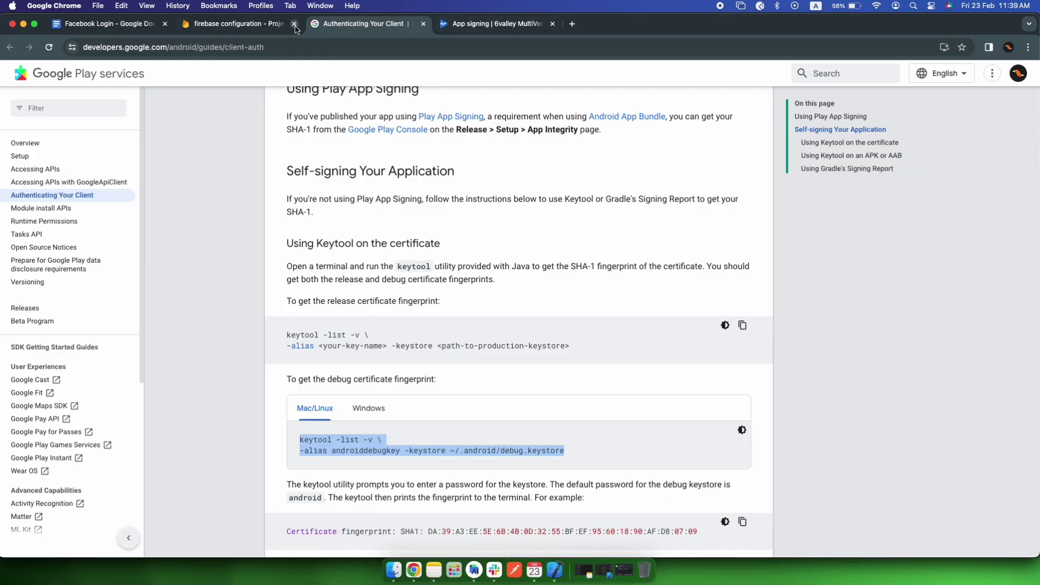
{"action": "left_click", "coordinate": [235, 27]}
{"action": "left_click", "coordinate": [558, 401]}
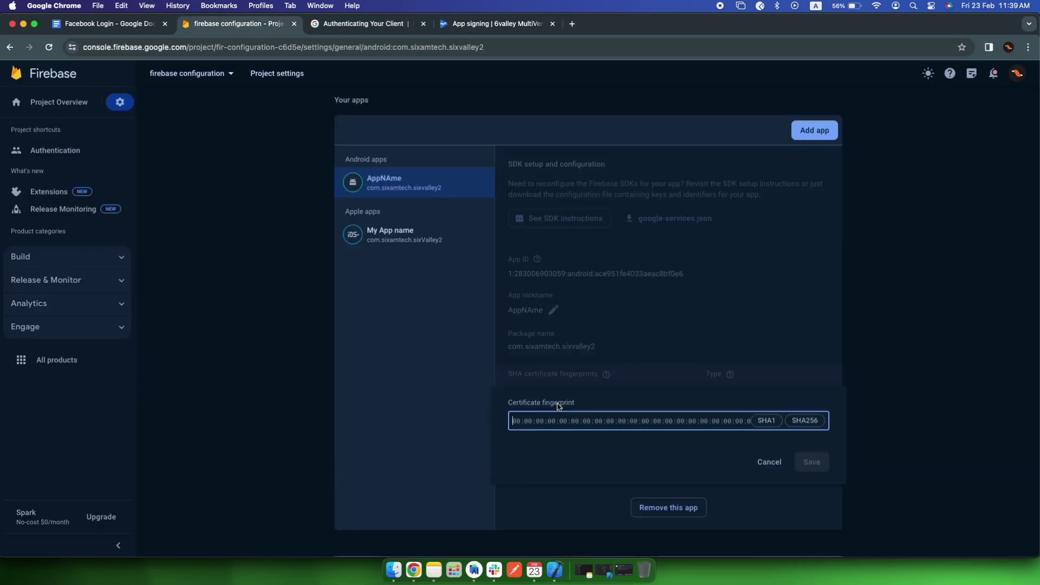
{"action": "key", "text": "super+v"}
{"action": "left_click", "coordinate": [811, 461]}
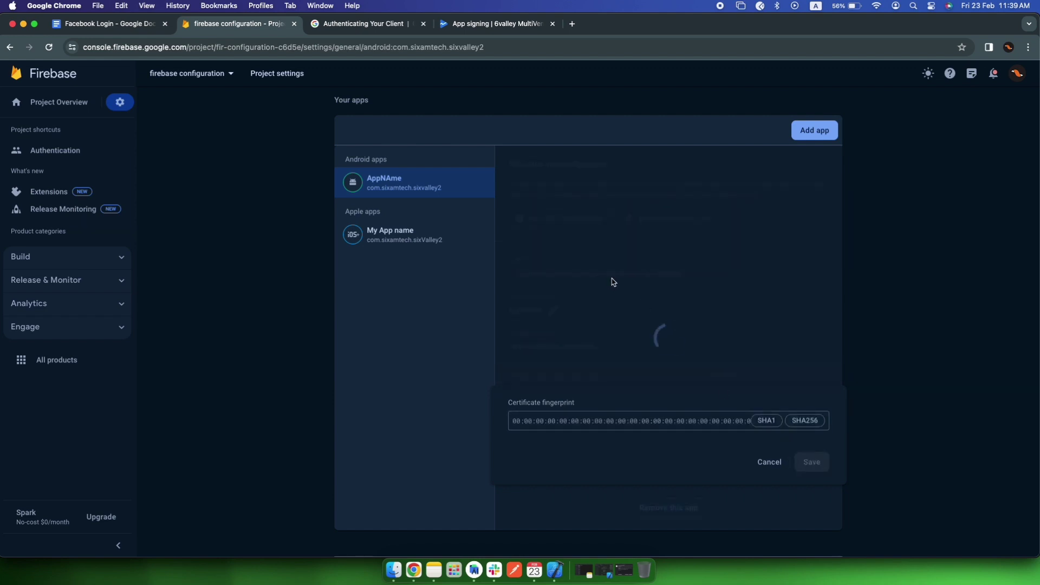
- Switch to Android Studio and copy the SHA256 certificate fingerprint from the terminal output
{"action": "left_click", "coordinate": [469, 569]}
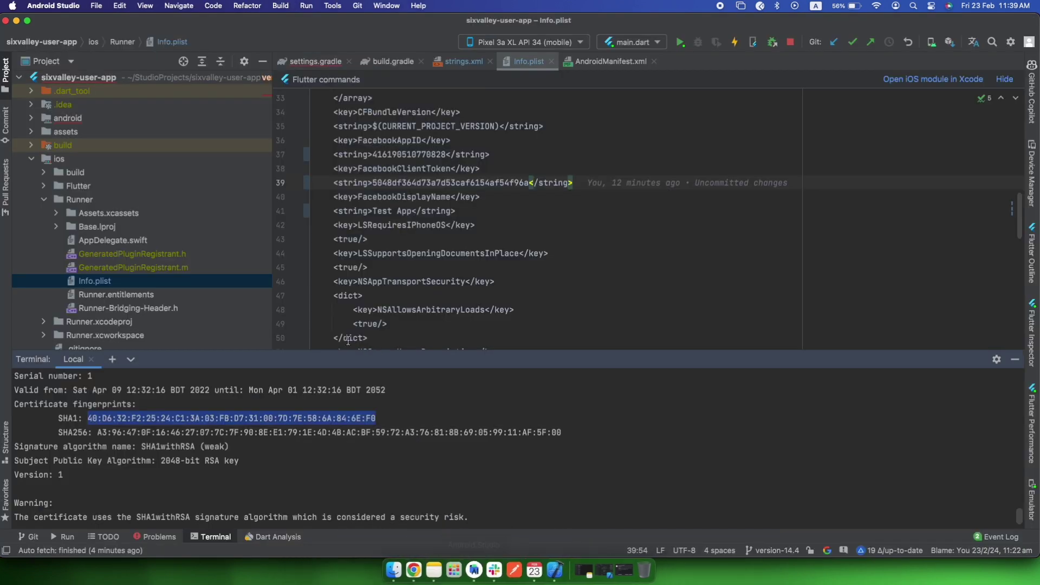
{"action": "left_click_drag", "start_coordinate": [576, 437], "coordinate": [101, 436]}
{"action": "key", "text": "super+c"}
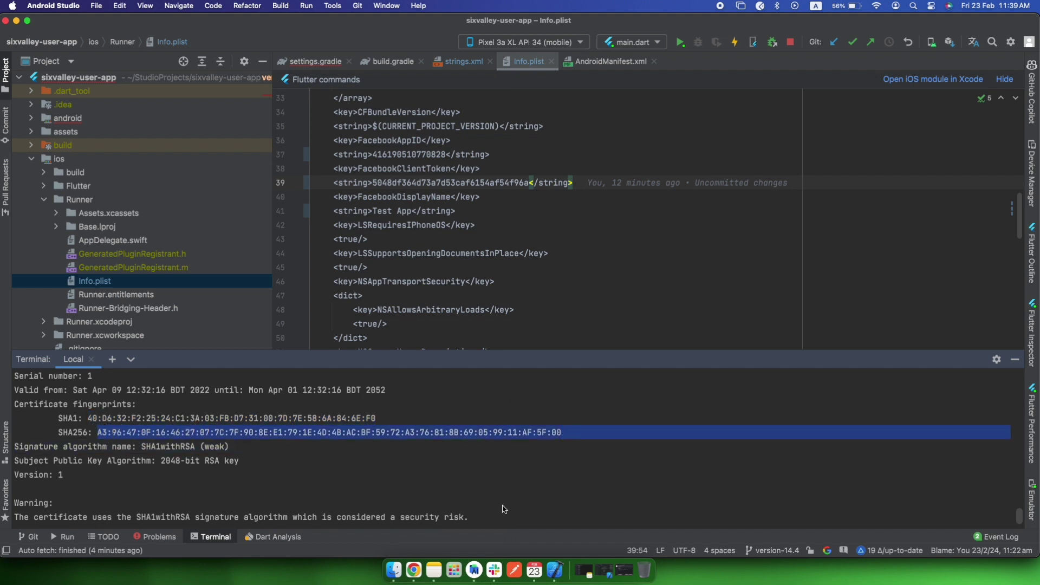
- Switch to the Firebase console and save the copied SHA256 value as another certificate fingerprint of the Android app
{"action": "left_click", "coordinate": [413, 581]}
{"action": "left_click", "coordinate": [539, 423]}
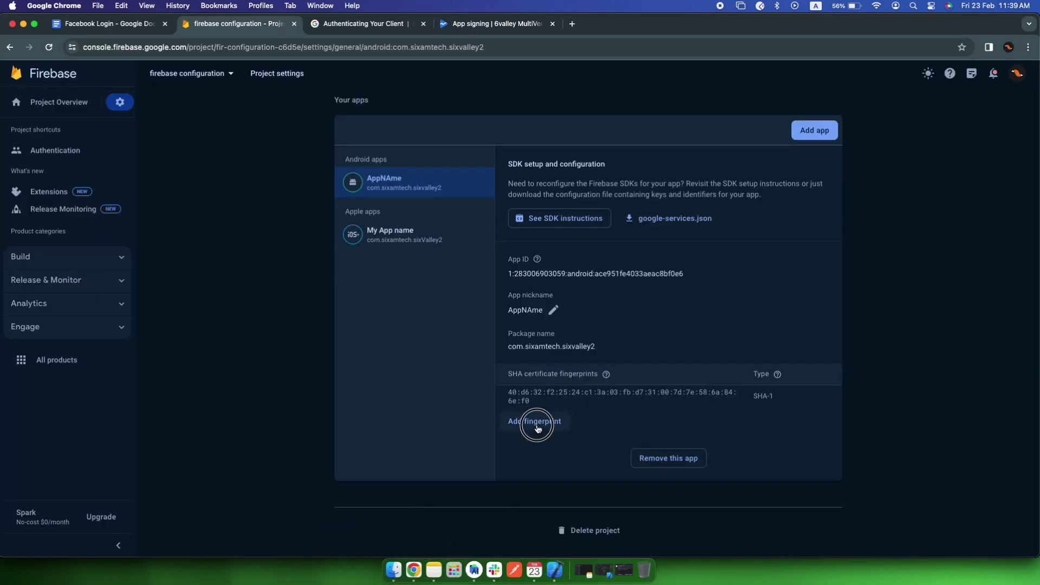
{"action": "key", "text": "super+v"}
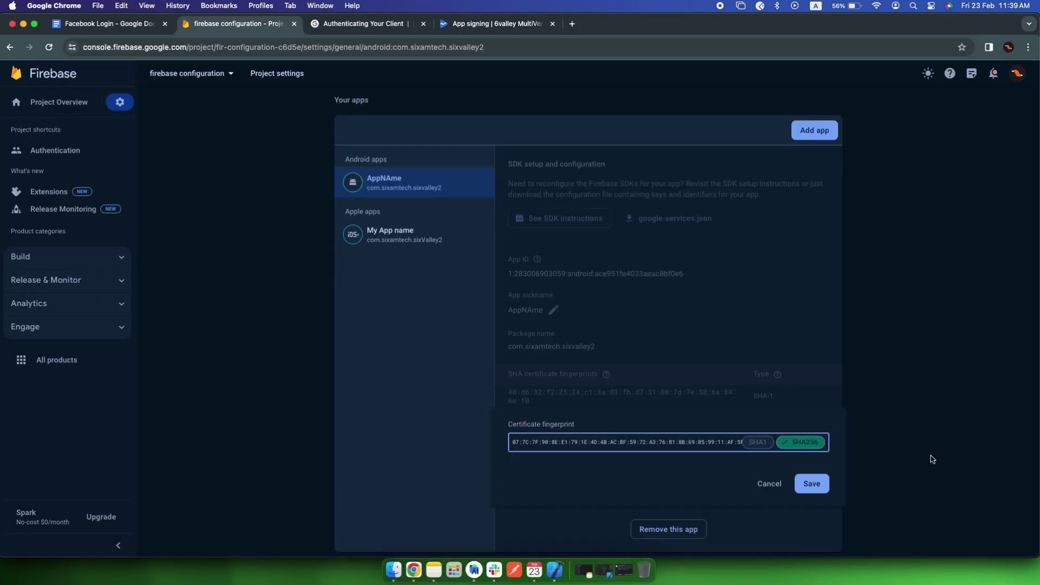
{"action": "left_click", "coordinate": [811, 483]}
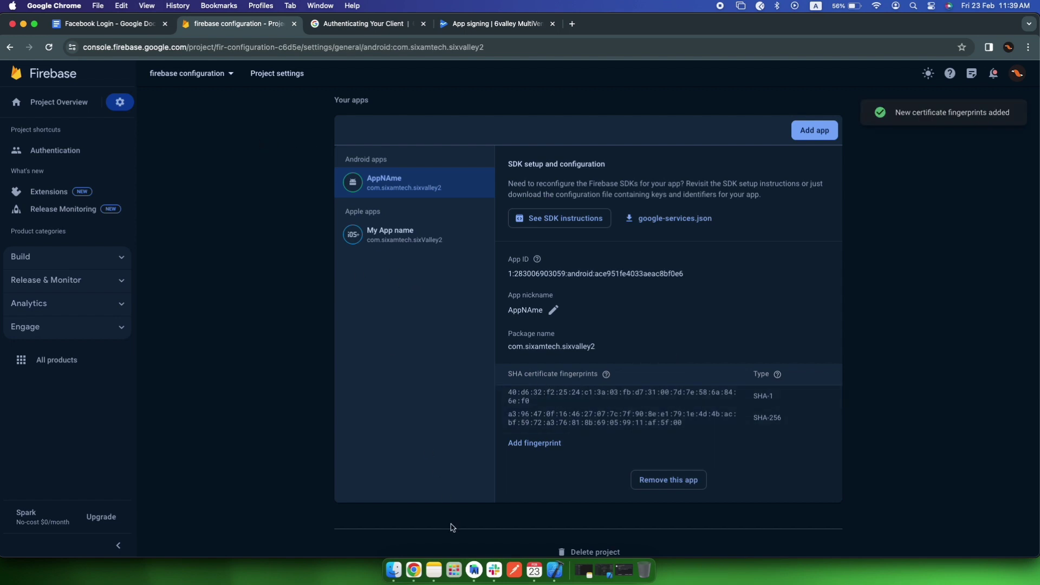
- In the Facebook Login document, check off the development SHA item and add an "Android" line under the "Google Login!!!" heading
{"action": "left_click", "coordinate": [115, 25]}
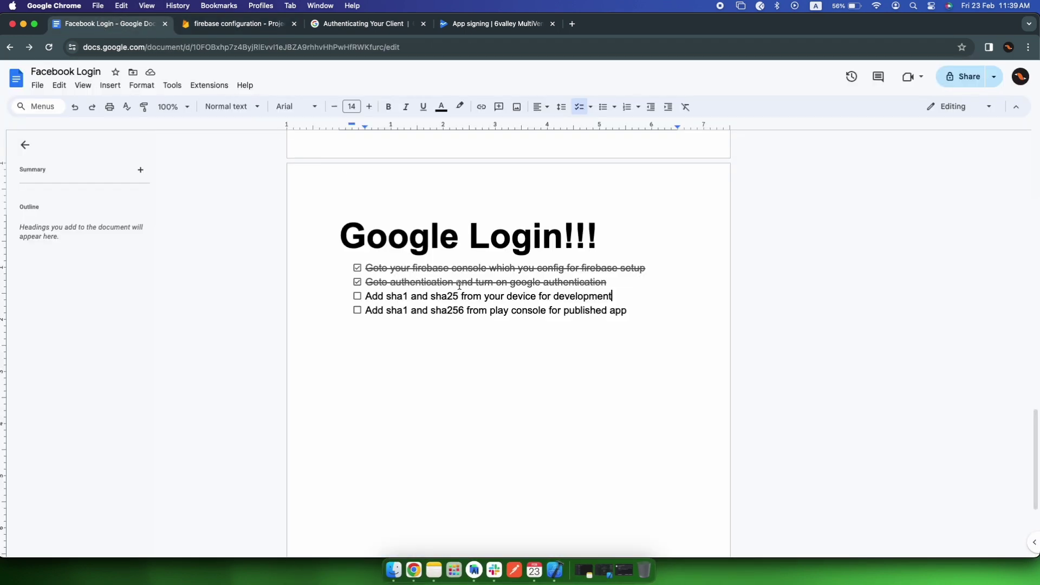
{"action": "left_click", "coordinate": [357, 296]}
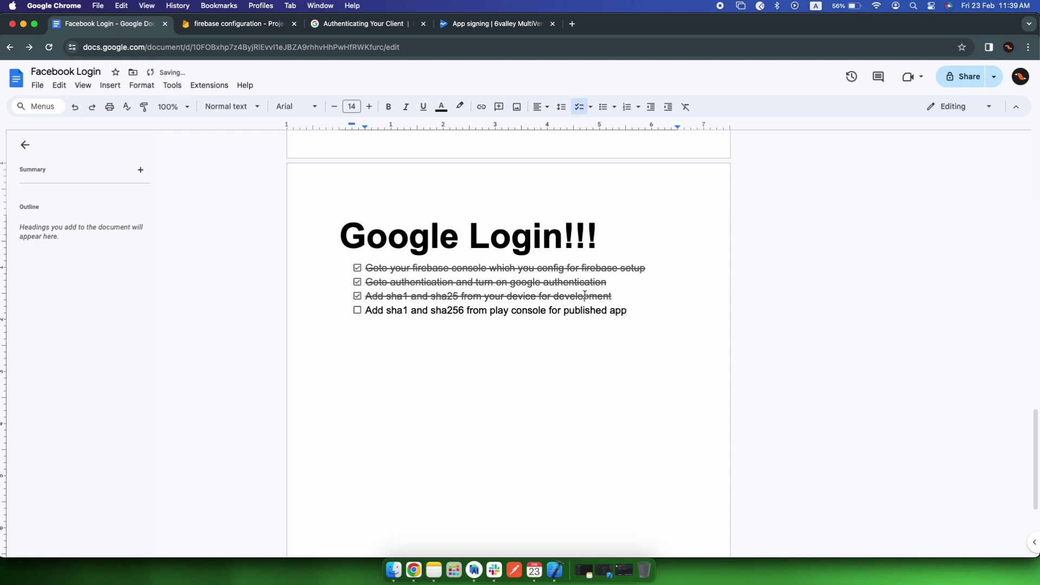
{"action": "left_click", "coordinate": [608, 248]}
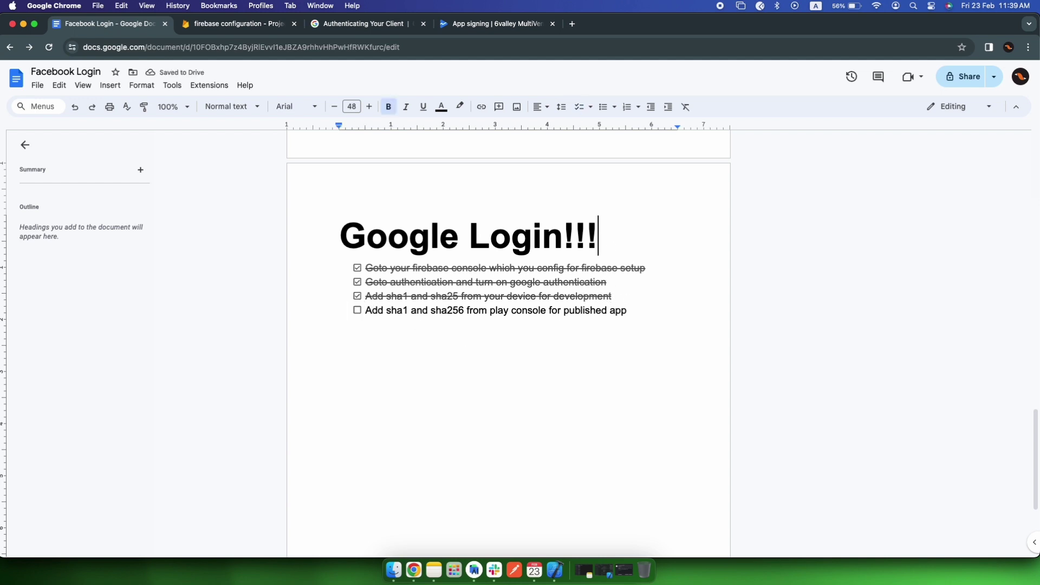
{"action": "key", "text": "Return"}
{"action": "type", "text": "Android"}
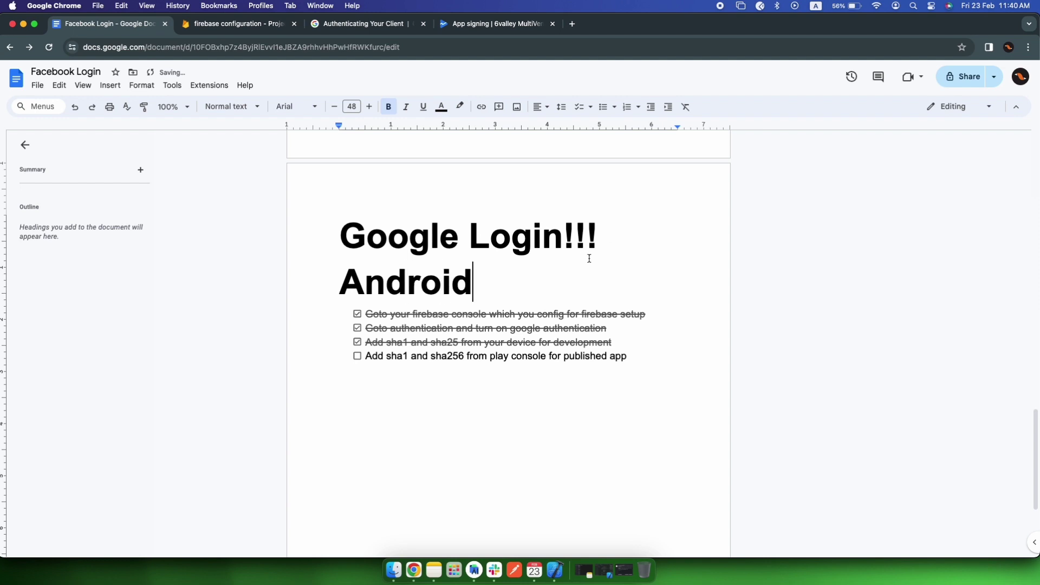
- Set the font size of the "Android" subheading to 24
{"action": "left_click_drag", "start_coordinate": [484, 278], "coordinate": [352, 278]}
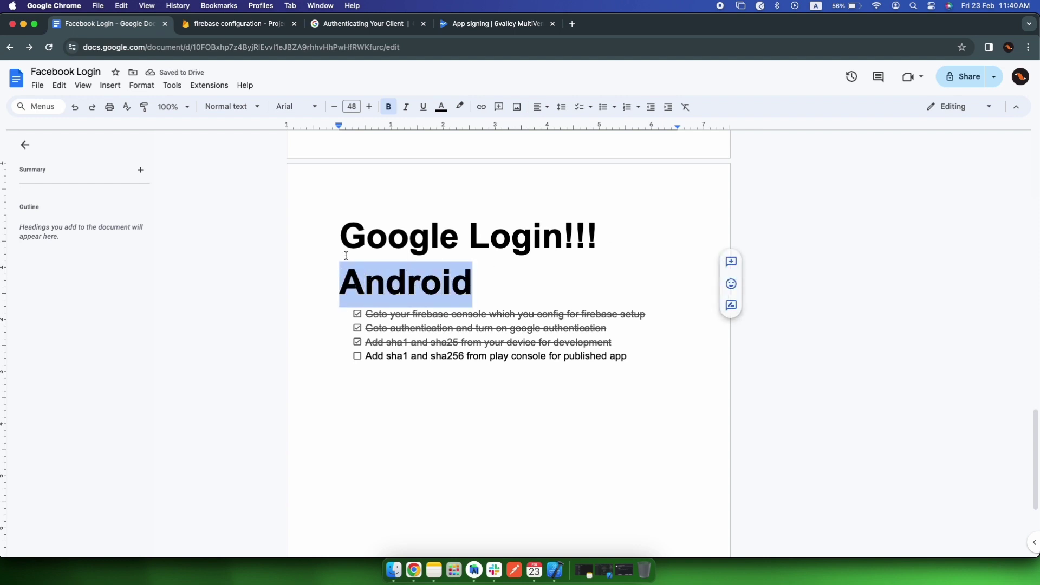
{"action": "left_click", "coordinate": [357, 108]}
{"action": "left_click", "coordinate": [349, 244]}
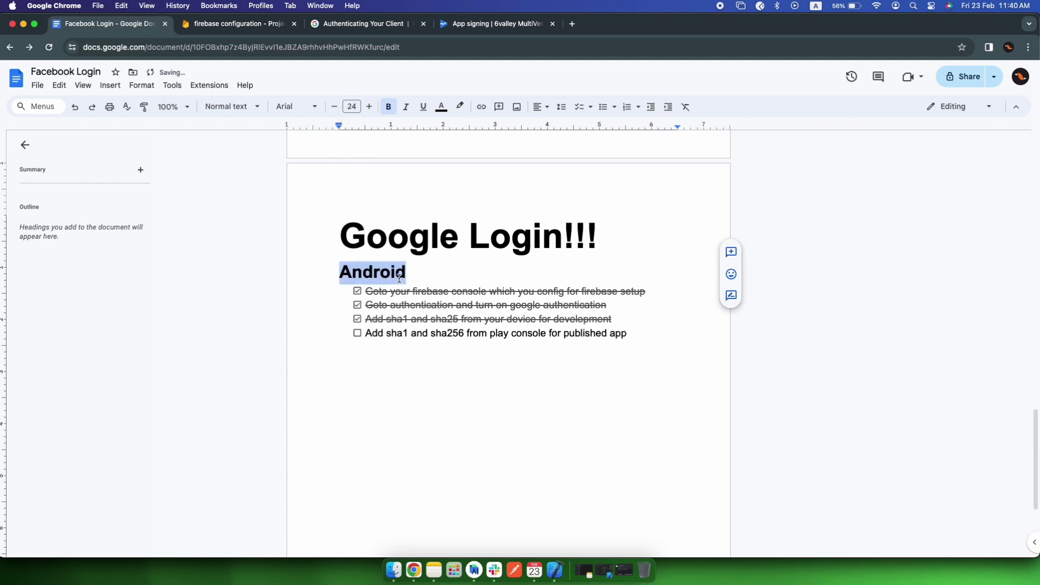
{"action": "left_click", "coordinate": [432, 277]}
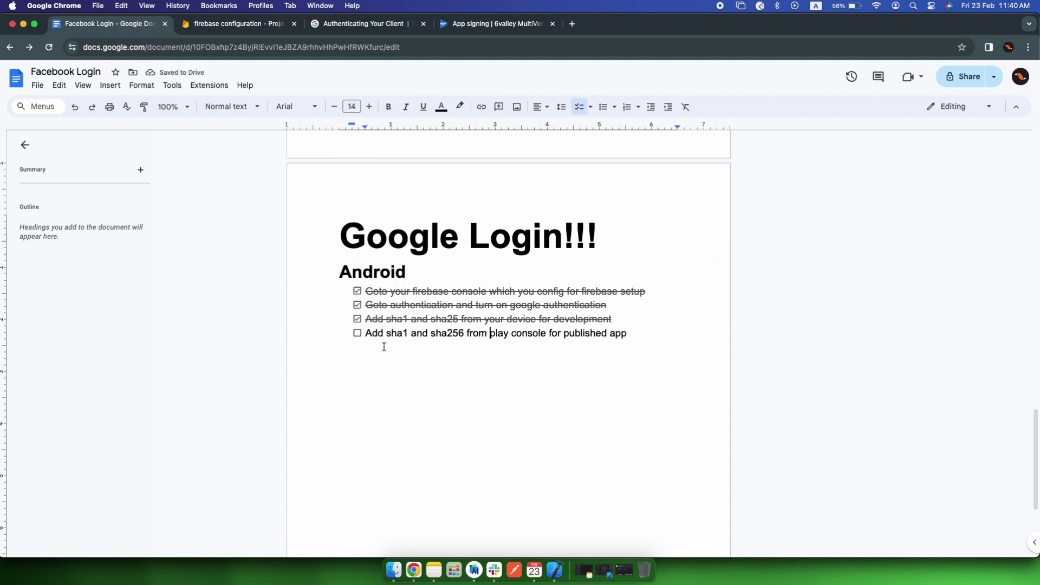
{"action": "left_click_drag", "start_coordinate": [624, 326], "coordinate": [372, 348]}
{"action": "left_click", "coordinate": [403, 350]}
- Switch to the Google Play Console and open the 6valley app's App signing page, showing the app signing key certificate fingerprints
{"action": "left_click", "coordinate": [504, 24]}
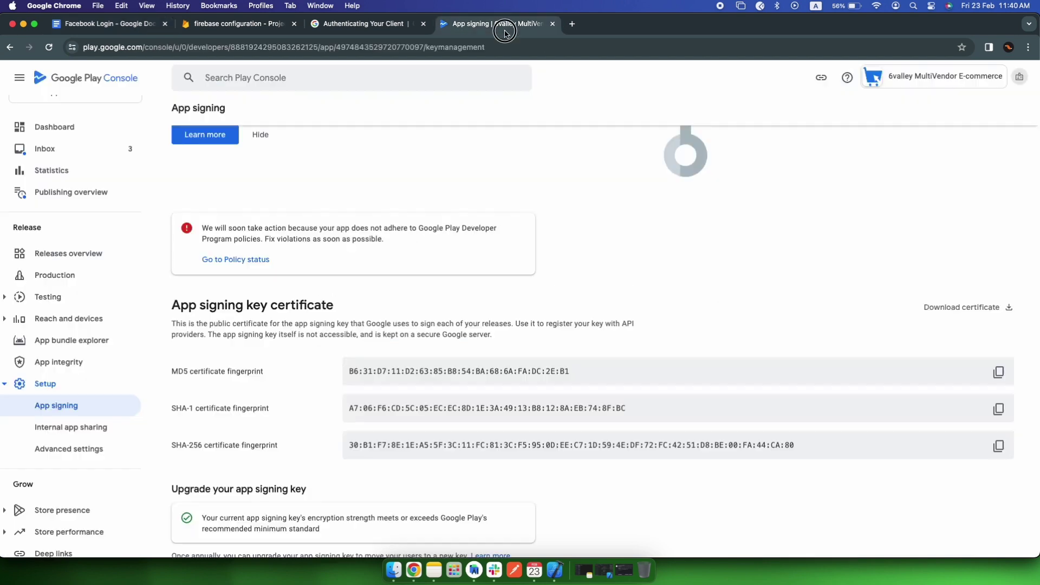
{"action": "left_click", "coordinate": [56, 126]}
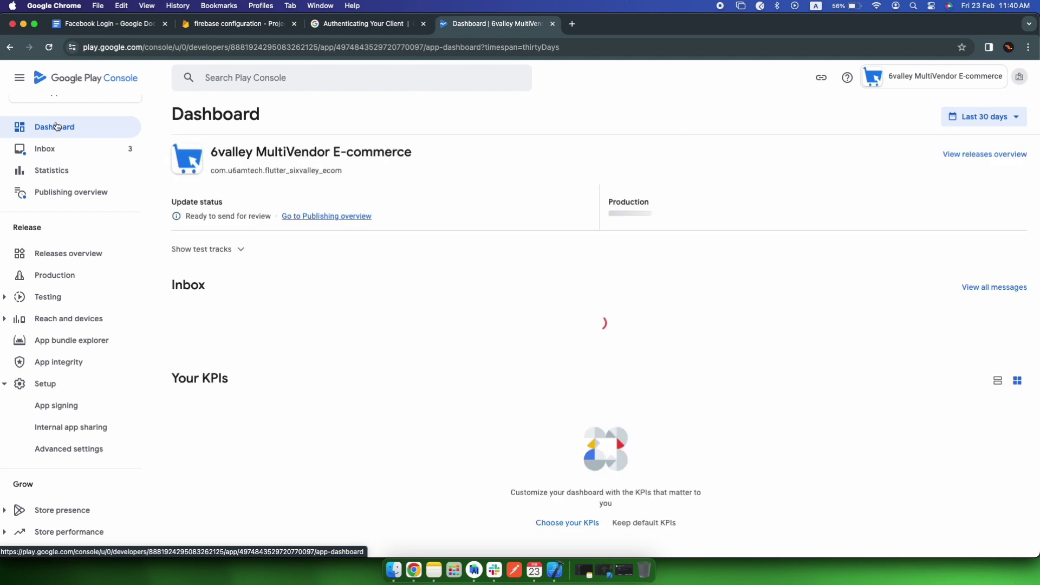
{"action": "left_click", "coordinate": [54, 383]}
{"action": "left_click", "coordinate": [54, 384]}
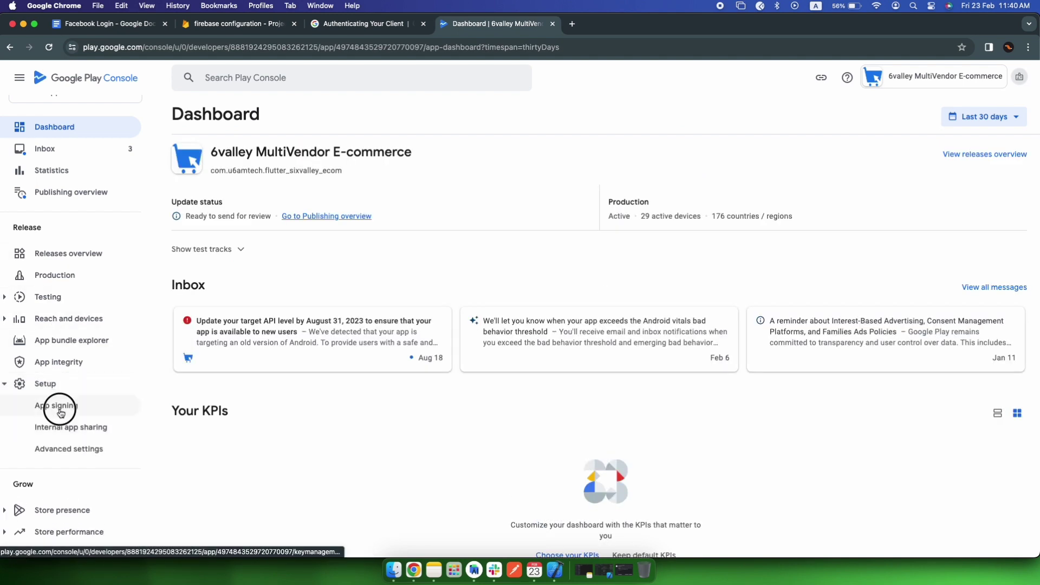
{"action": "left_click", "coordinate": [60, 405]}
{"action": "scroll", "coordinate": [388, 332], "scroll_direction": "down", "scroll_amount": 1}
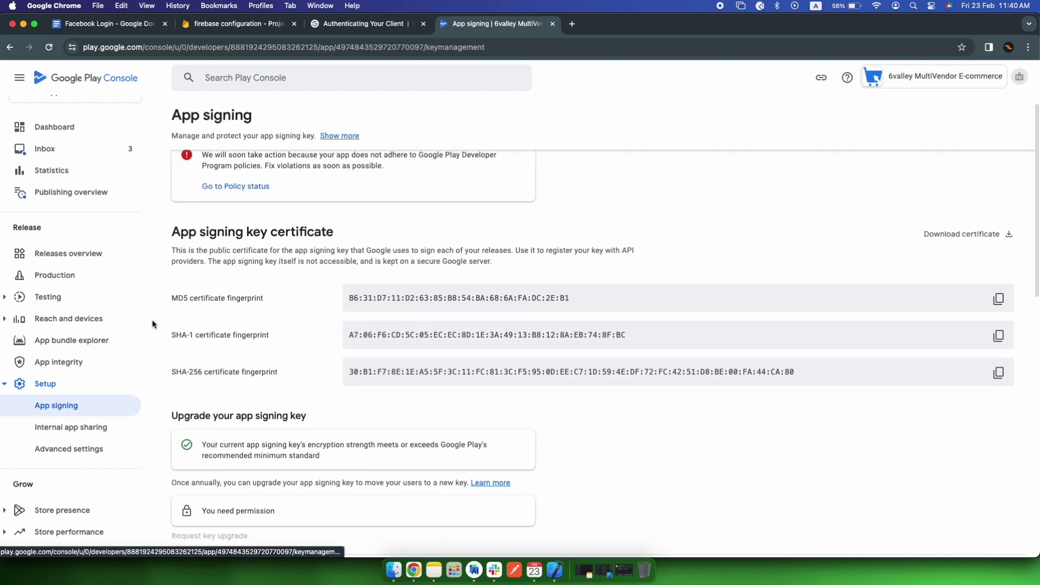
{"action": "left_click_drag", "start_coordinate": [176, 333], "coordinate": [989, 372]}
{"action": "left_click", "coordinate": [657, 488]}
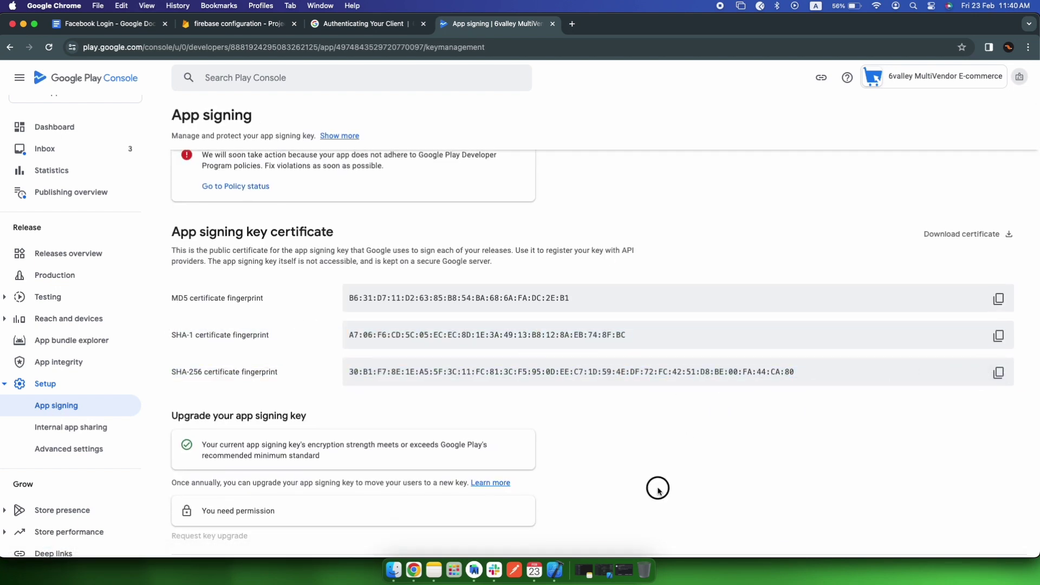
- Copy the SHA-1 app signing fingerprint and save it as a certificate fingerprint of the Android app in the Firebase console
{"action": "left_click", "coordinate": [997, 336]}
{"action": "left_click", "coordinate": [241, 24]}
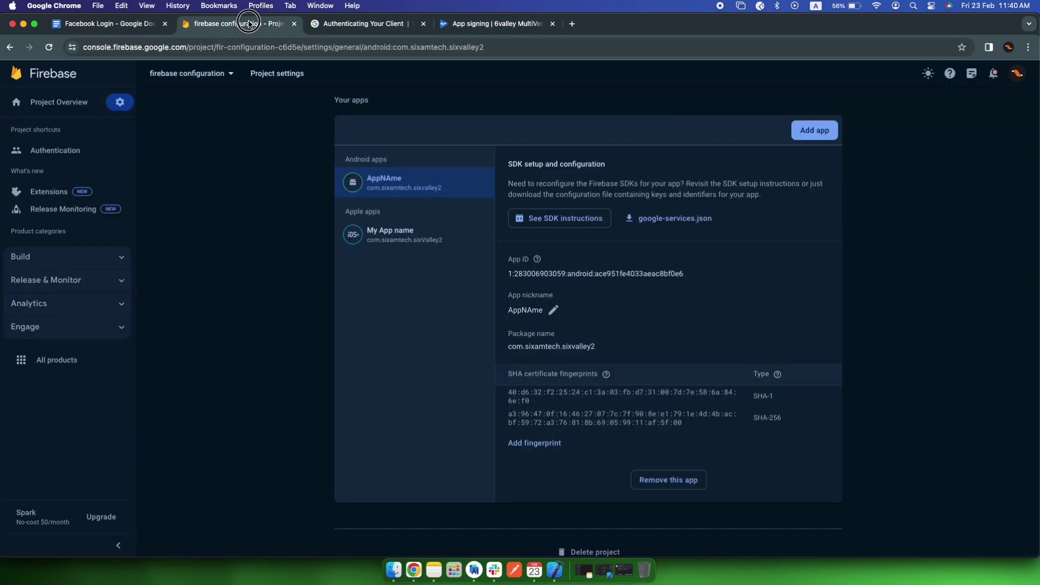
{"action": "left_click", "coordinate": [555, 444]}
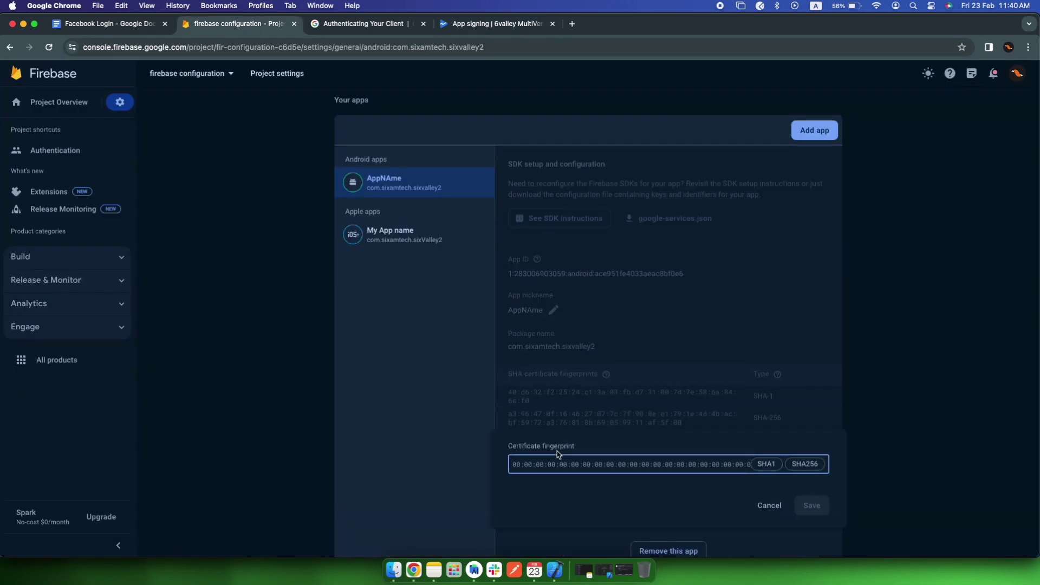
{"action": "key", "text": "super+v"}
{"action": "left_click", "coordinate": [807, 504]}
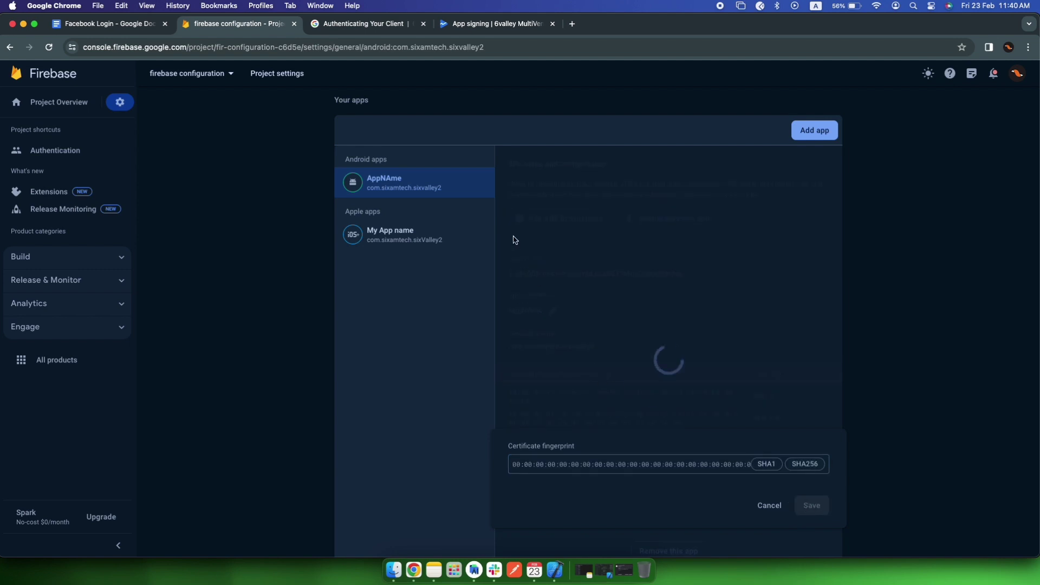
- Copy the SHA-256 app signing fingerprint from the Play Console and save it as a certificate fingerprint in the Firebase console
{"action": "left_click", "coordinate": [501, 25]}
{"action": "left_click", "coordinate": [999, 373]}
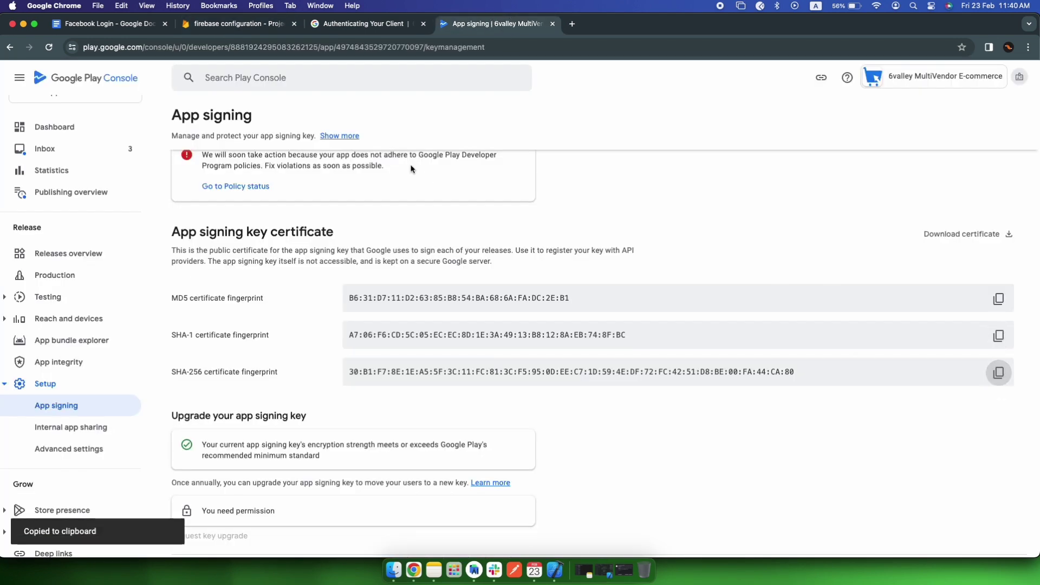
{"action": "left_click", "coordinate": [211, 26]}
{"action": "left_click", "coordinate": [537, 465]}
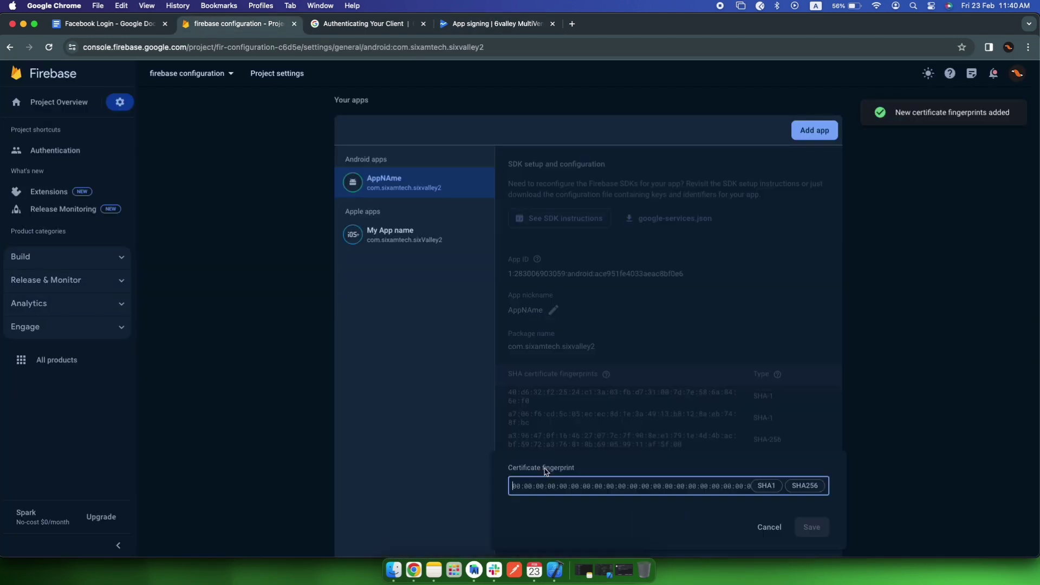
{"action": "key", "text": "super+v"}
{"action": "left_click", "coordinate": [812, 528]}
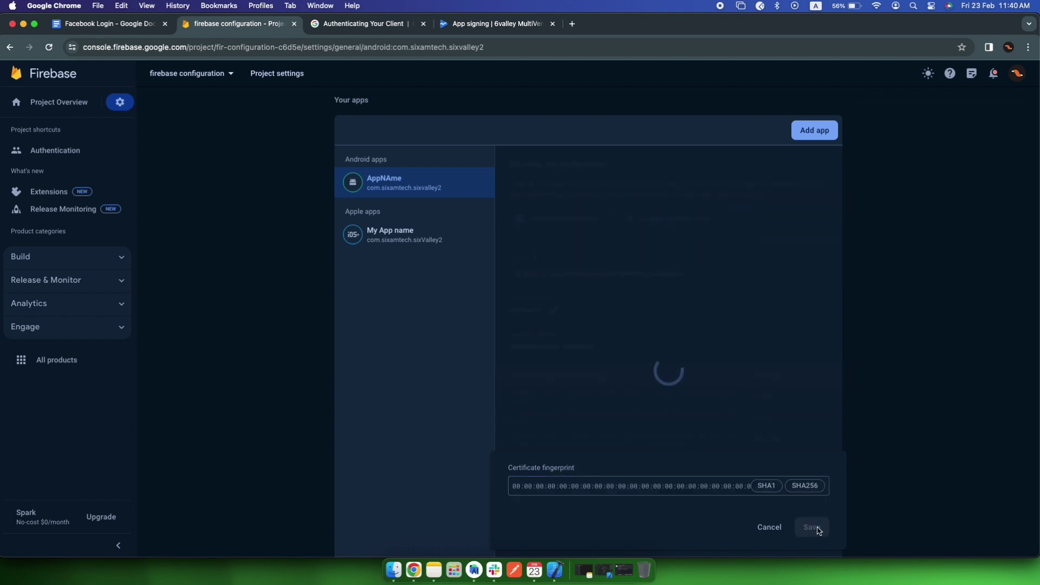
- In the Facebook Login document, check off the Play Console SHA item and add a "Done" item below it
{"action": "key", "text": "ctrl+shift+Tab"}
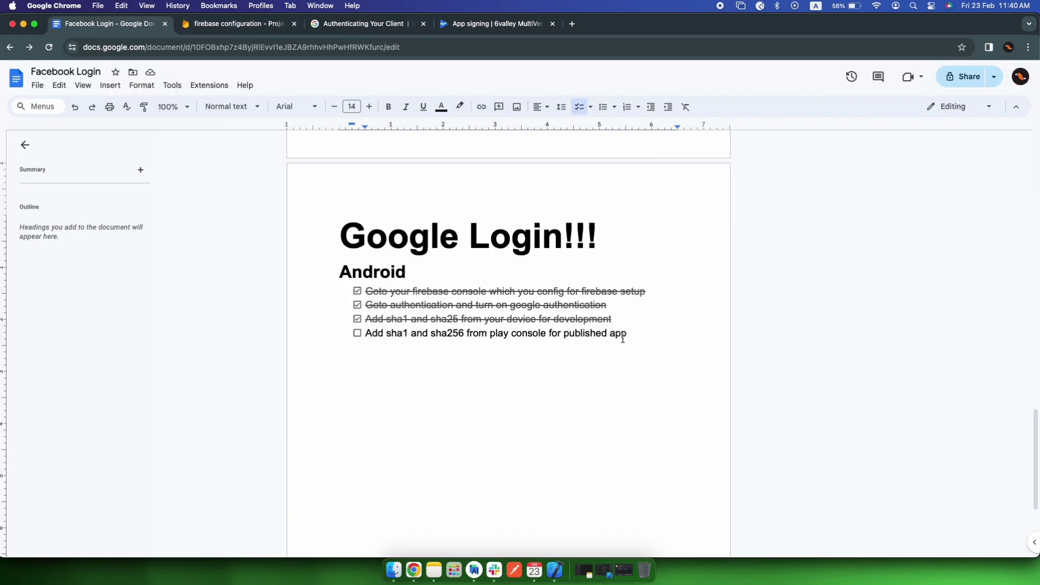
{"action": "left_click", "coordinate": [357, 333]}
{"action": "left_click", "coordinate": [641, 334]}
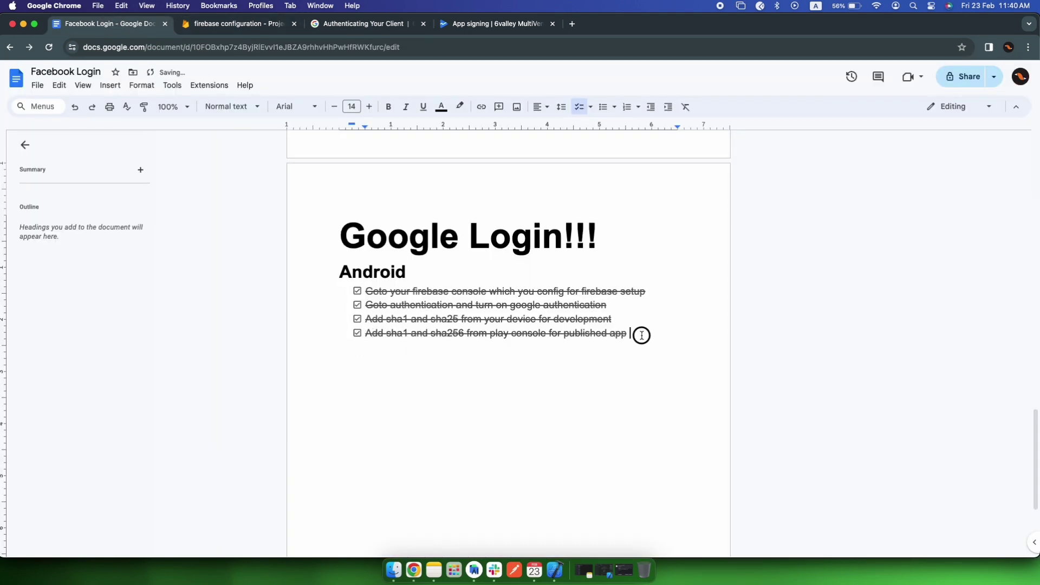
{"action": "key", "text": "Return"}
{"action": "type", "text": "Done"}
{"action": "key", "text": "Return"}
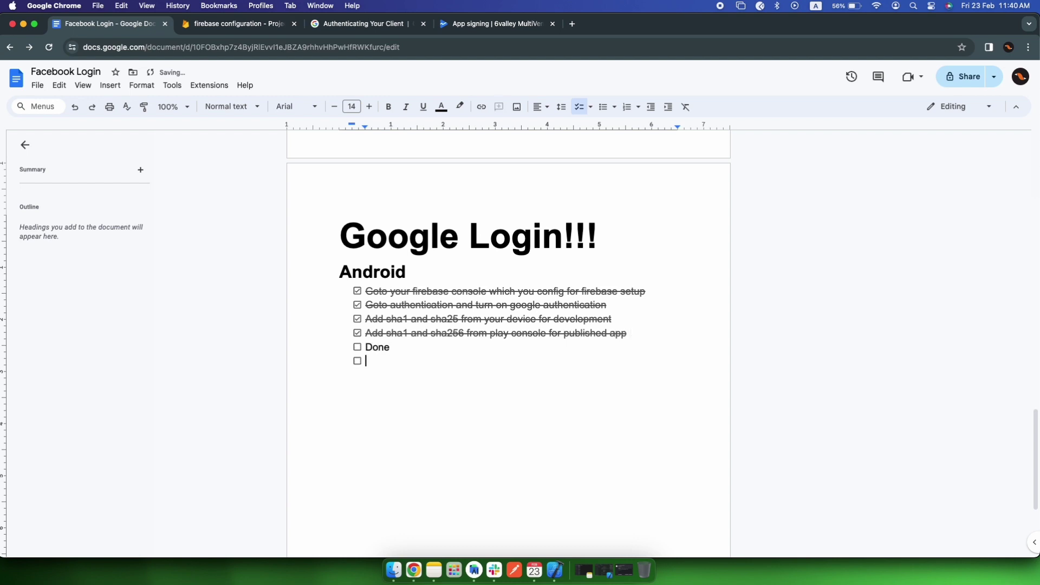
- Add an "IOS" line outside the checklist and begin a line starting with "follow" below it
{"action": "key", "text": "Return"}
{"action": "type", "text": "IOS"}
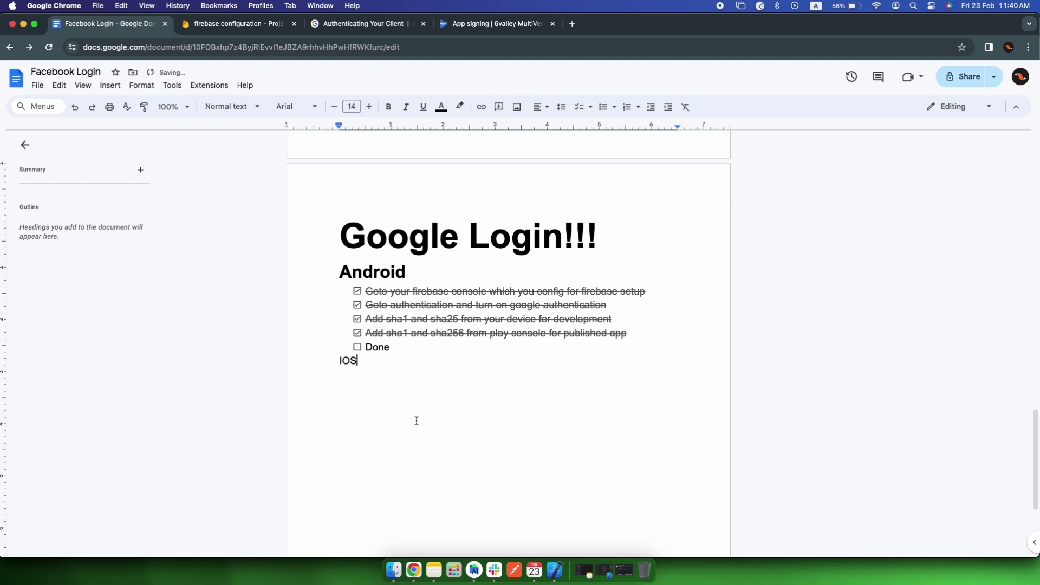
{"action": "left_click_drag", "start_coordinate": [364, 364], "coordinate": [332, 355]}
{"action": "left_click", "coordinate": [360, 364]}
{"action": "key", "text": "Return"}
{"action": "type", "text": "follow m"}
{"action": "key", "text": "BackSpace"}
{"action": "key", "text": "BackSpace"}
{"action": "type", "text": "m"}
- Switch to Android Studio, show Info.plist in the ios/Runner folder and hide the terminal
{"action": "left_click", "coordinate": [467, 569]}
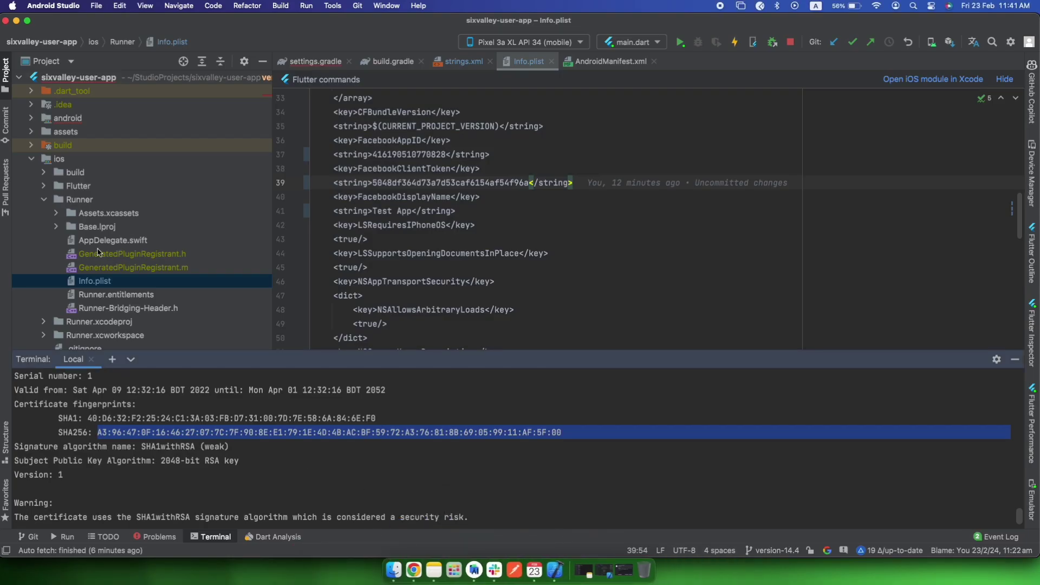
{"action": "left_click", "coordinate": [46, 160]}
{"action": "left_click", "coordinate": [43, 199]}
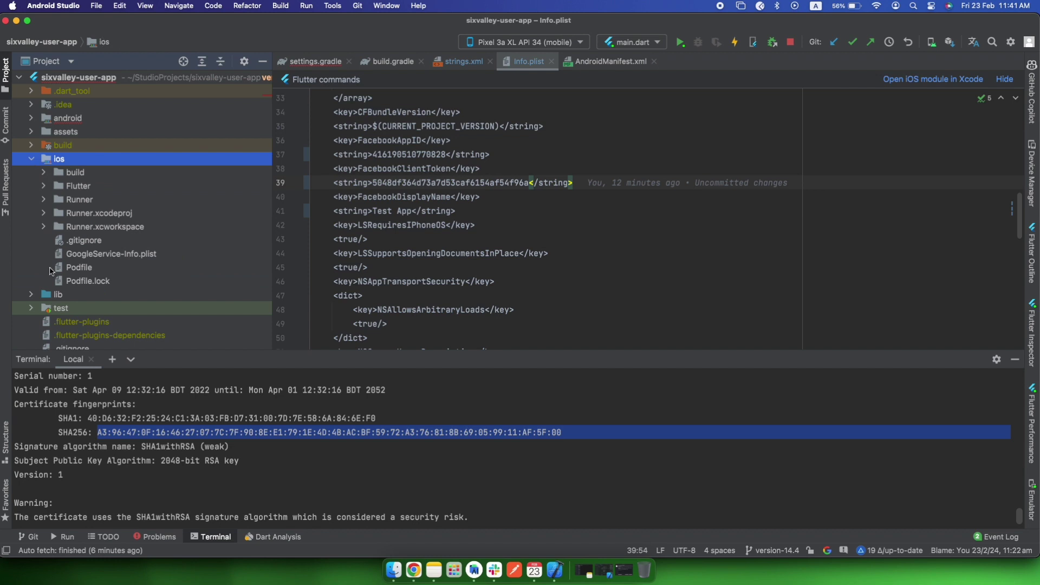
{"action": "left_click", "coordinate": [44, 200]}
{"action": "left_click", "coordinate": [95, 281]}
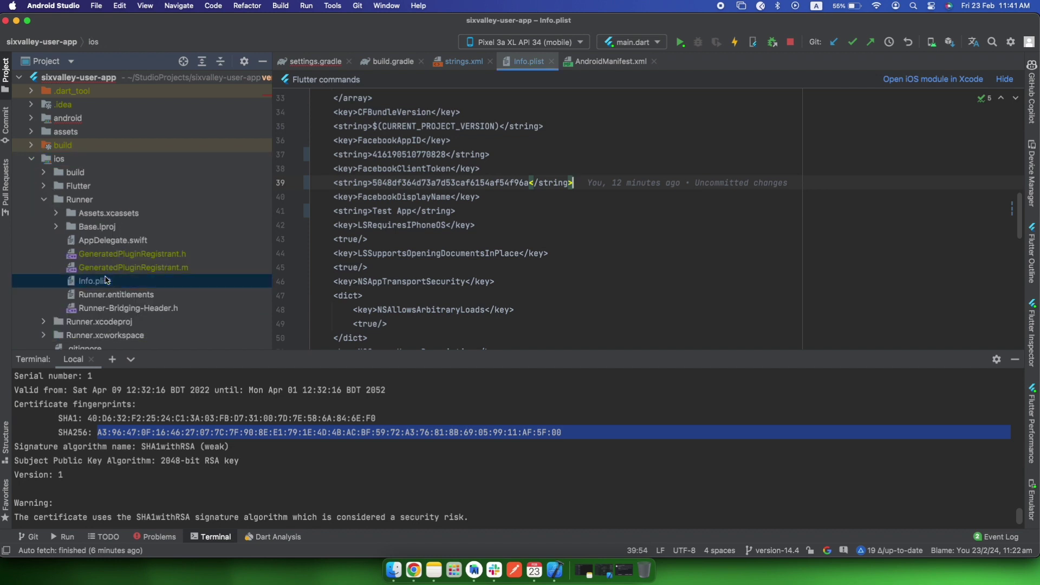
{"action": "left_click", "coordinate": [1015, 359]}
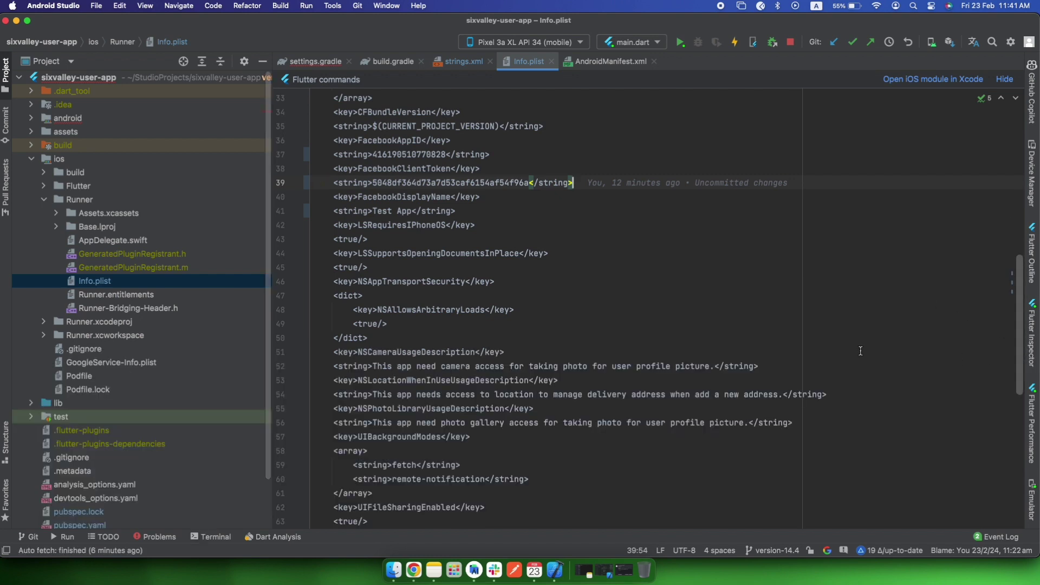
- Locate the CFBundleURLSchemes key in Info.plist and highlight its Google URL scheme string
{"action": "scroll", "coordinate": [623, 297], "scroll_direction": "up", "scroll_amount": 5}
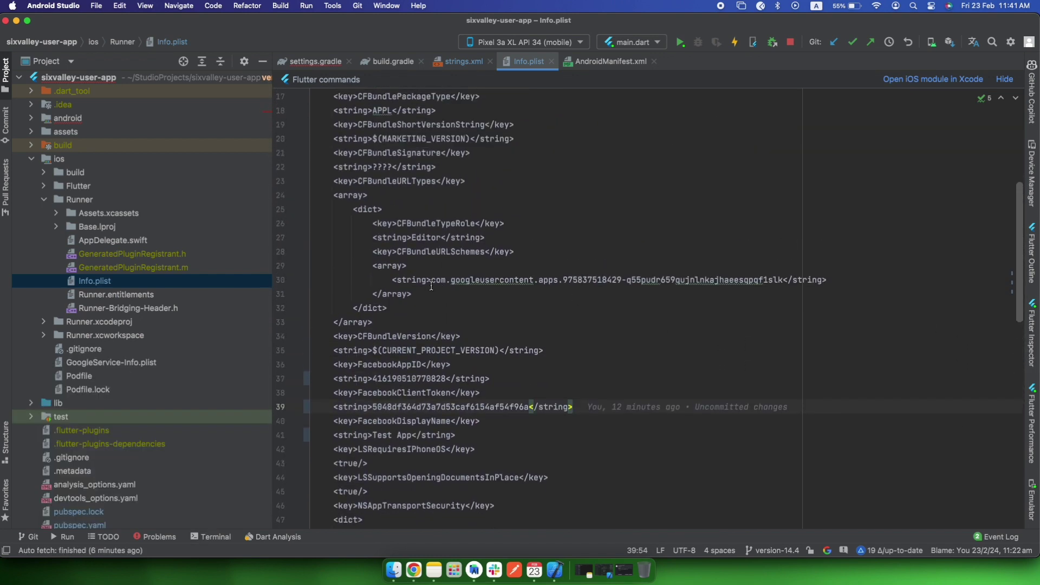
{"action": "left_click", "coordinate": [423, 251]}
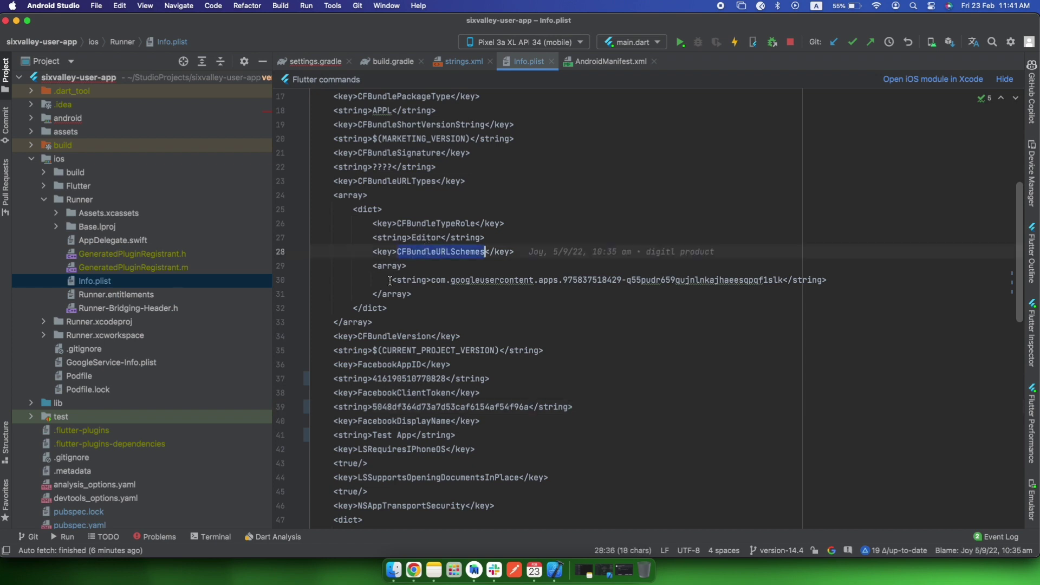
{"action": "left_click_drag", "start_coordinate": [392, 280], "coordinate": [826, 281]}
{"action": "left_click", "coordinate": [828, 293]}
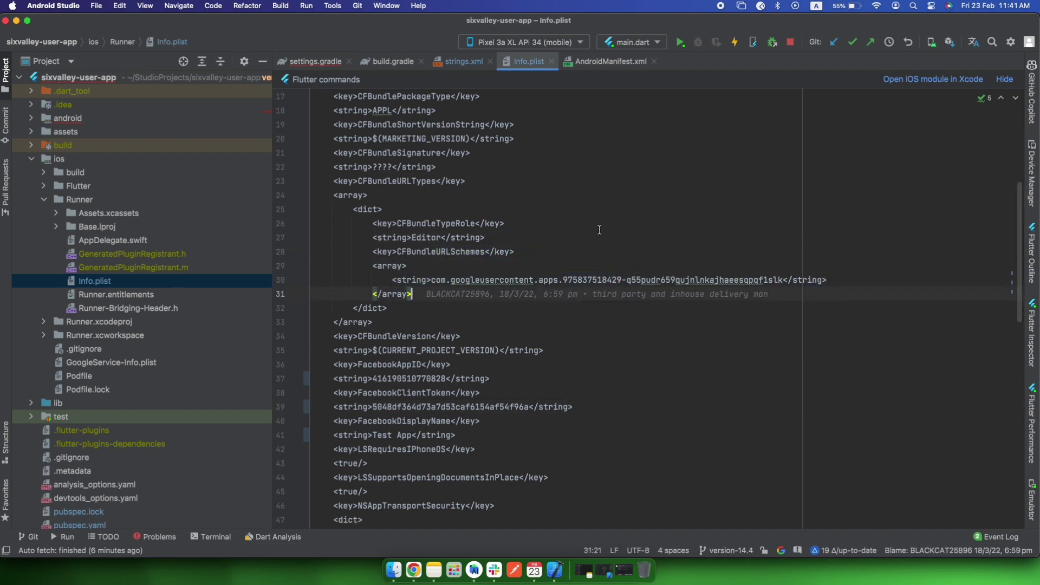
- Open GoogleService-Info.plist in the ios folder and select the REVERSED_CLIENT_ID string value
{"action": "left_click", "coordinate": [36, 162]}
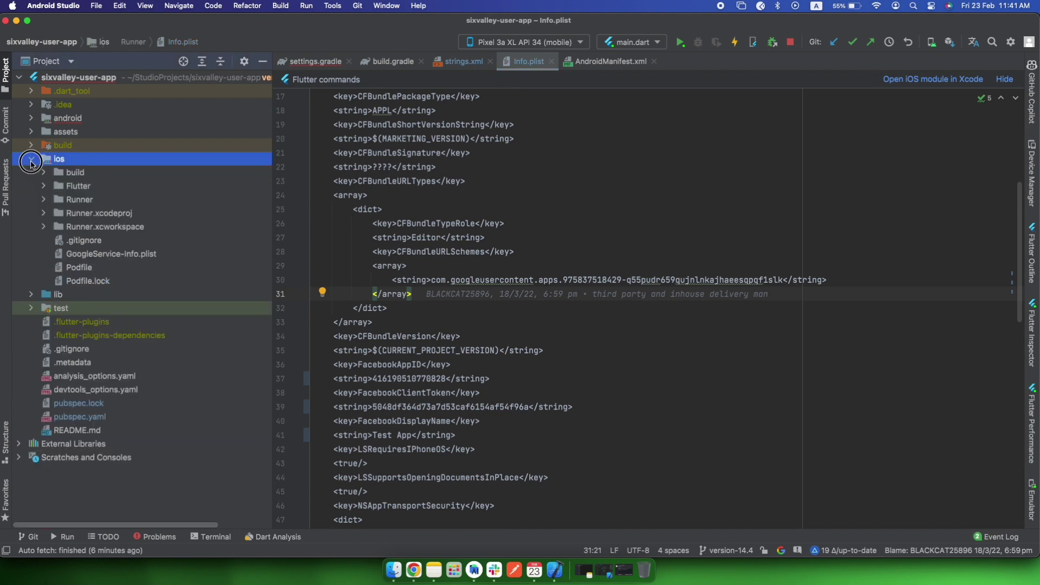
{"action": "double_click", "coordinate": [90, 253]}
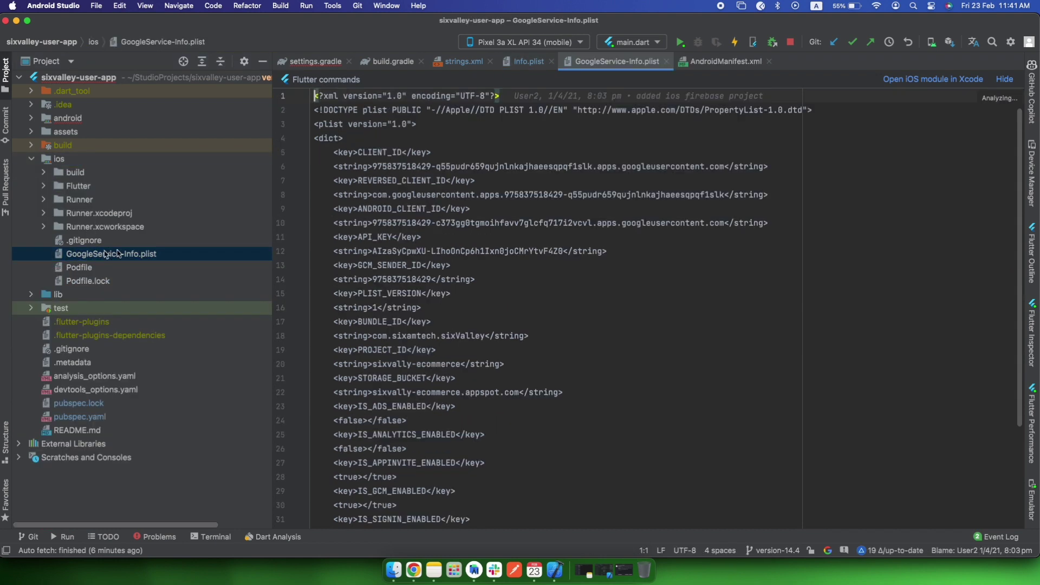
{"action": "double_click", "coordinate": [393, 182]}
{"action": "left_click_drag", "start_coordinate": [373, 195], "coordinate": [724, 195]}
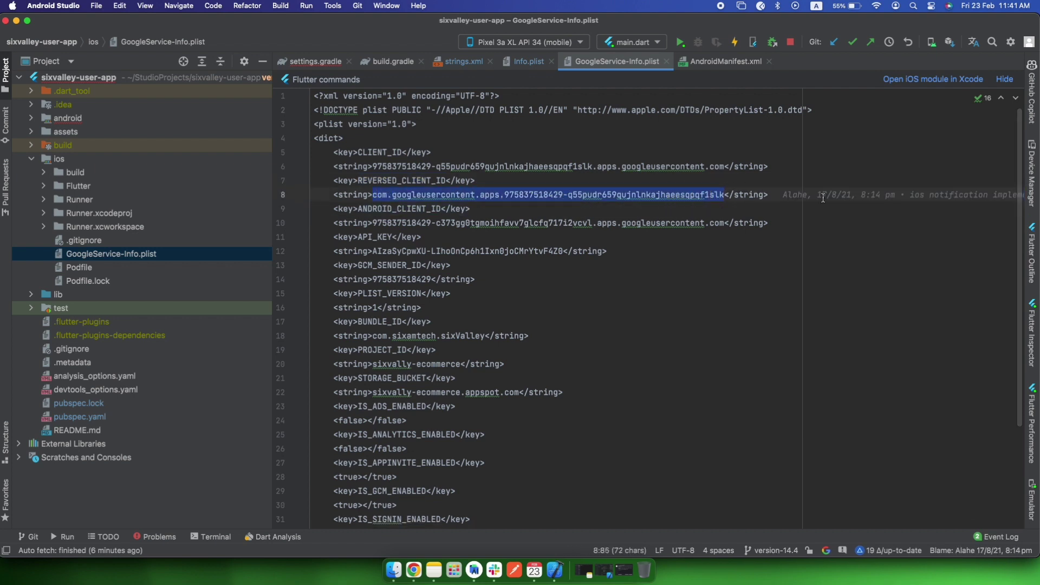
- Return to Info.plist and highlight the URL scheme string under CFBundleURLSchemes to compare it with the reversed client ID
{"action": "left_click", "coordinate": [528, 61]}
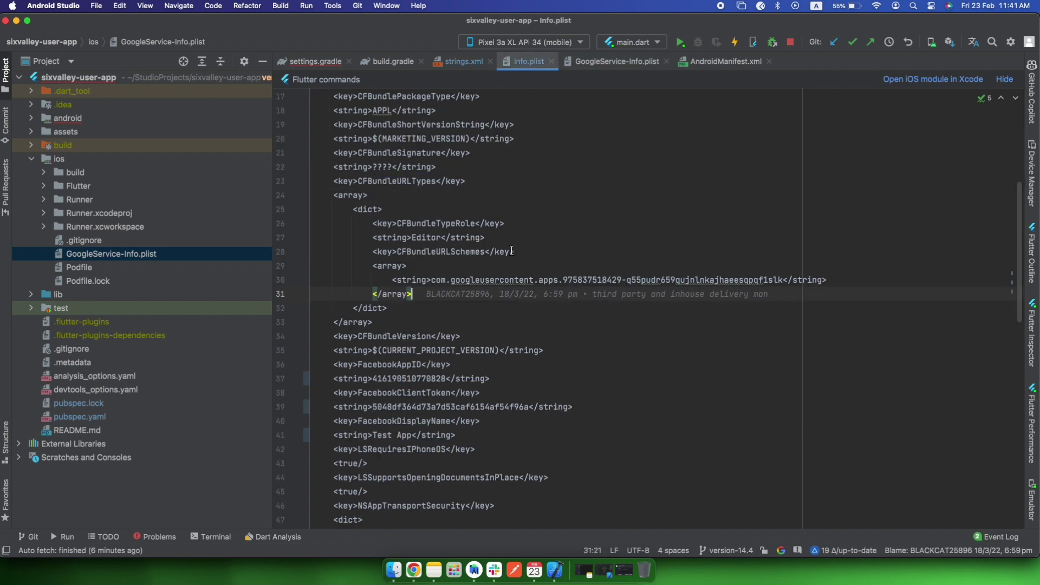
{"action": "left_click", "coordinate": [433, 281]}
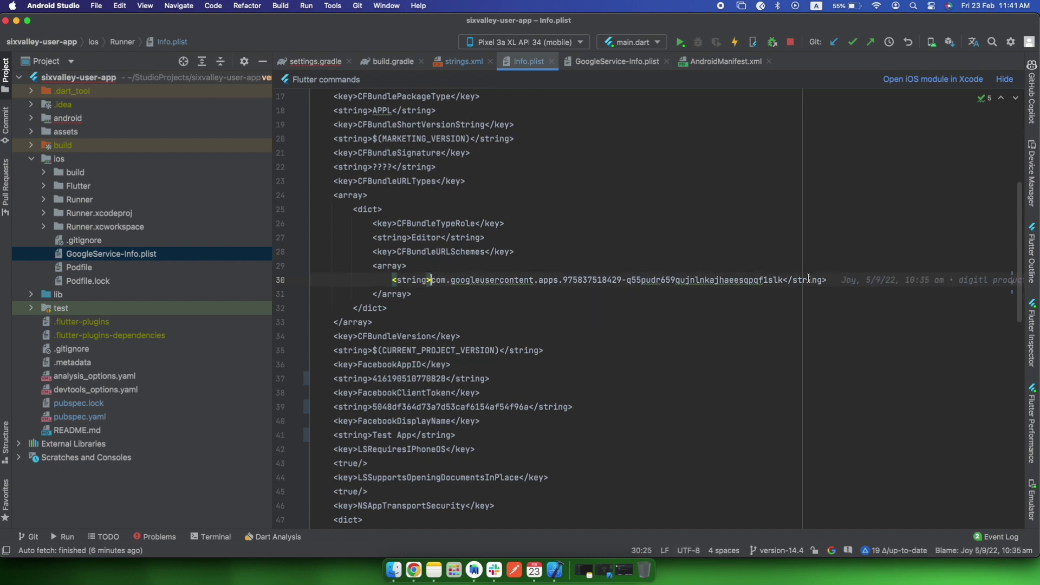
{"action": "left_click", "coordinate": [785, 282], "text": "shift"}
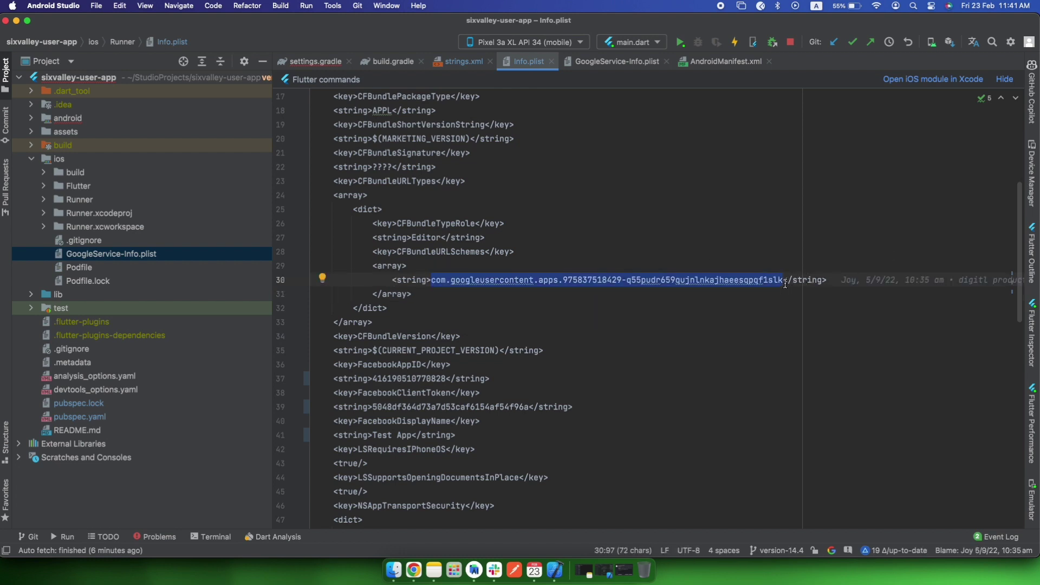
{"action": "left_click", "coordinate": [785, 282]}
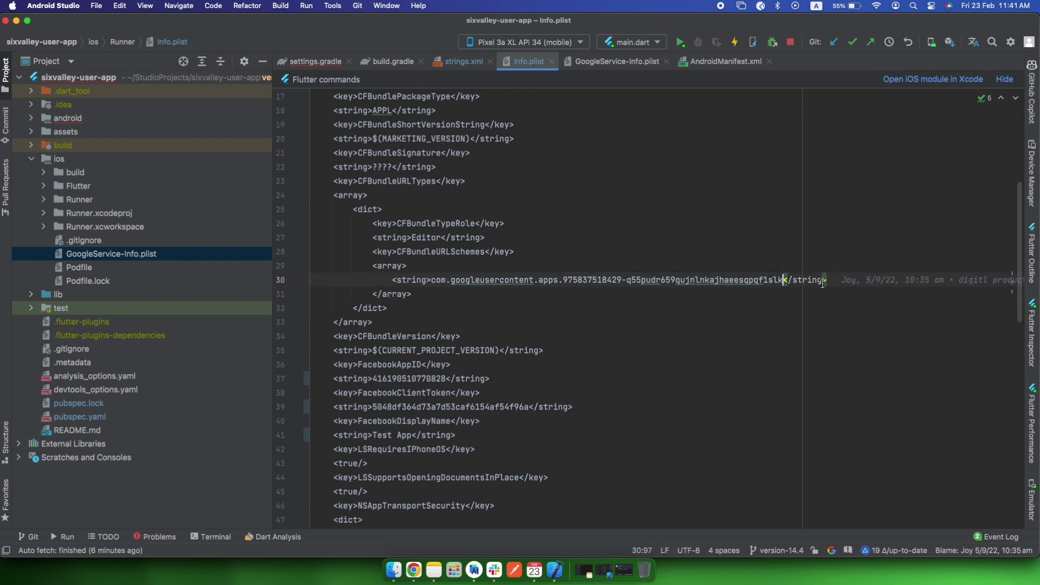
- Insert a comment line reading "Reverse client id" above the URL scheme string in the CFBundleURLSchemes array, adding an extra slash before the text
{"action": "left_click", "coordinate": [600, 258]}
{"action": "key", "text": "Return"}
{"action": "type", "text": "//"}
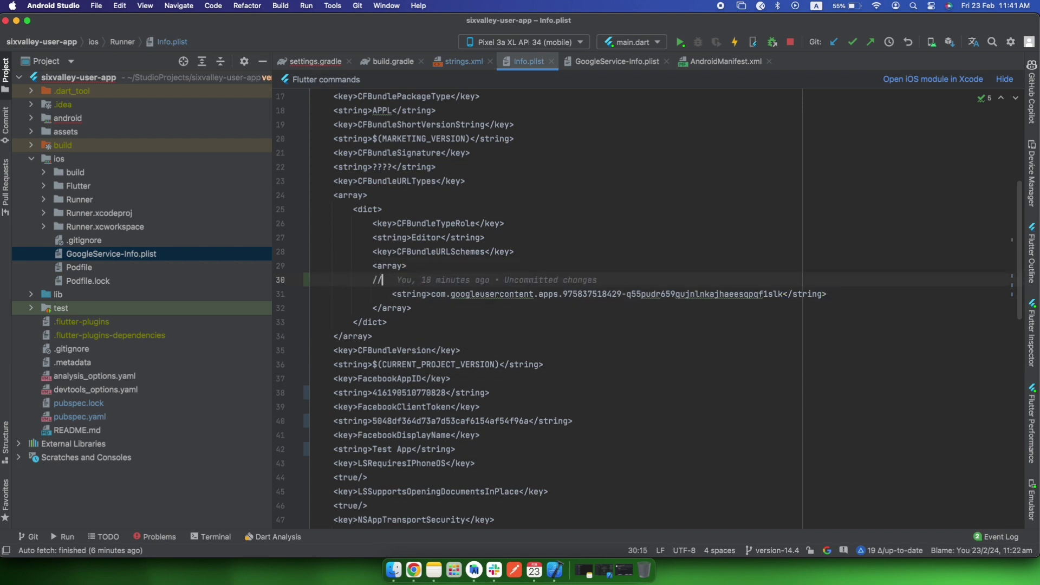
{"action": "type", "text": "Revers"}
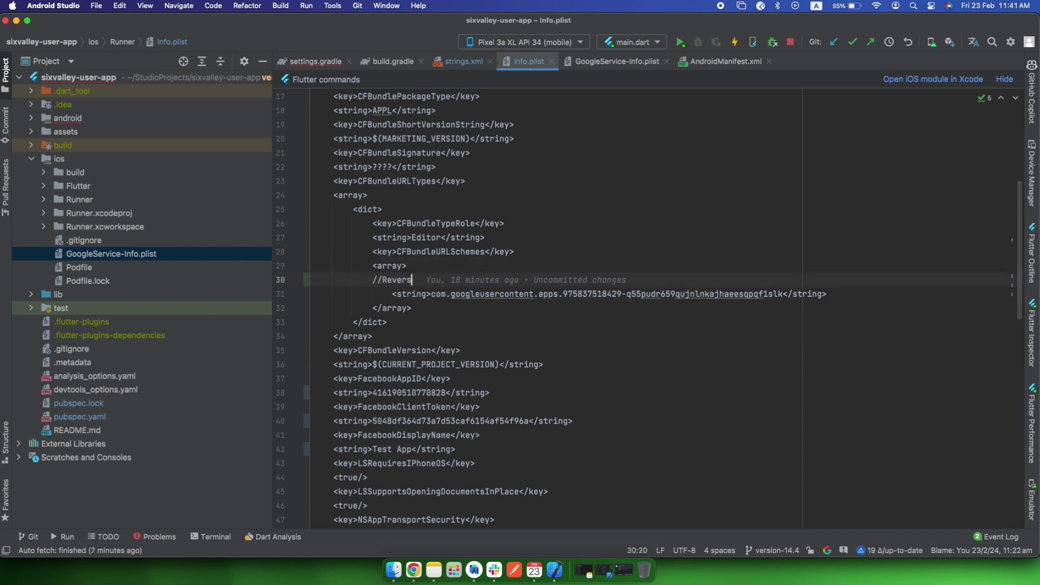
{"action": "type", "text": "e client id"}
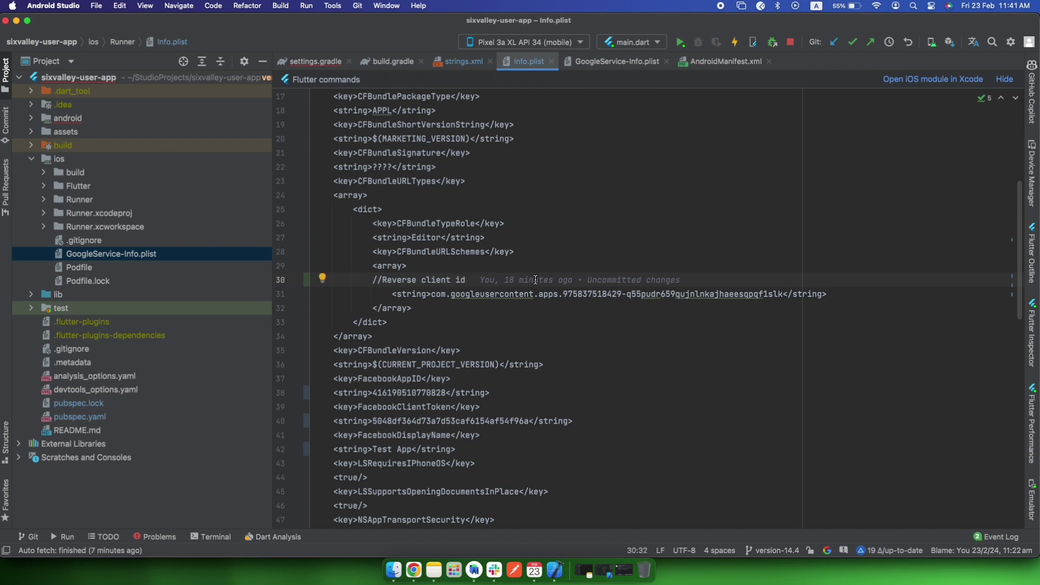
{"action": "left_click", "coordinate": [377, 280]}
{"action": "type", "text": "/"}
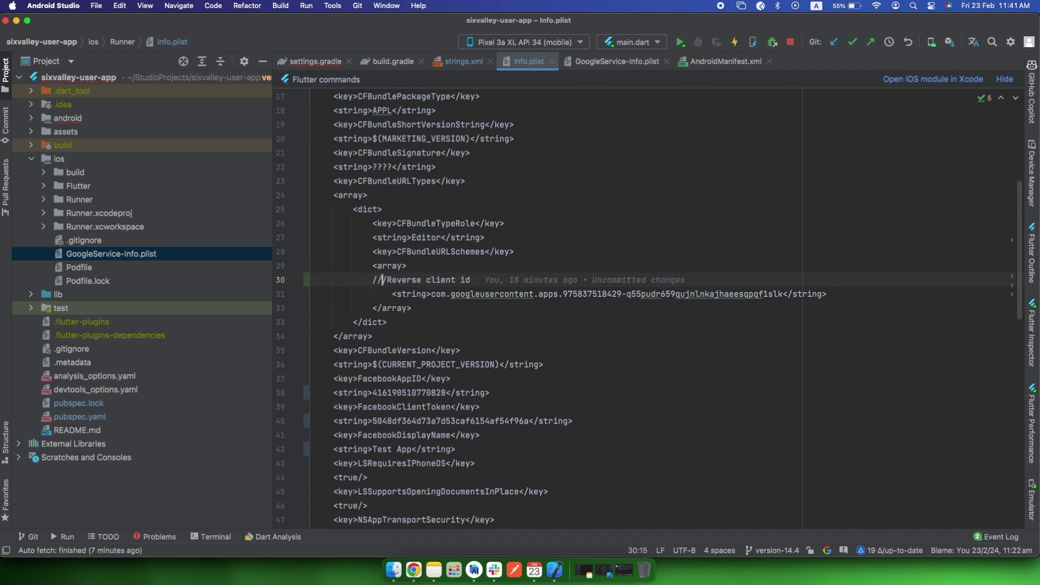
- Delete the "Reverse client id" comment and its line from the CFBundleURLSchemes array
{"action": "left_click_drag", "start_coordinate": [373, 281], "coordinate": [490, 277]}
{"action": "key", "text": "BackSpace"}
{"action": "key", "text": "BackSpace"}
{"action": "key", "text": "BackSpace"}
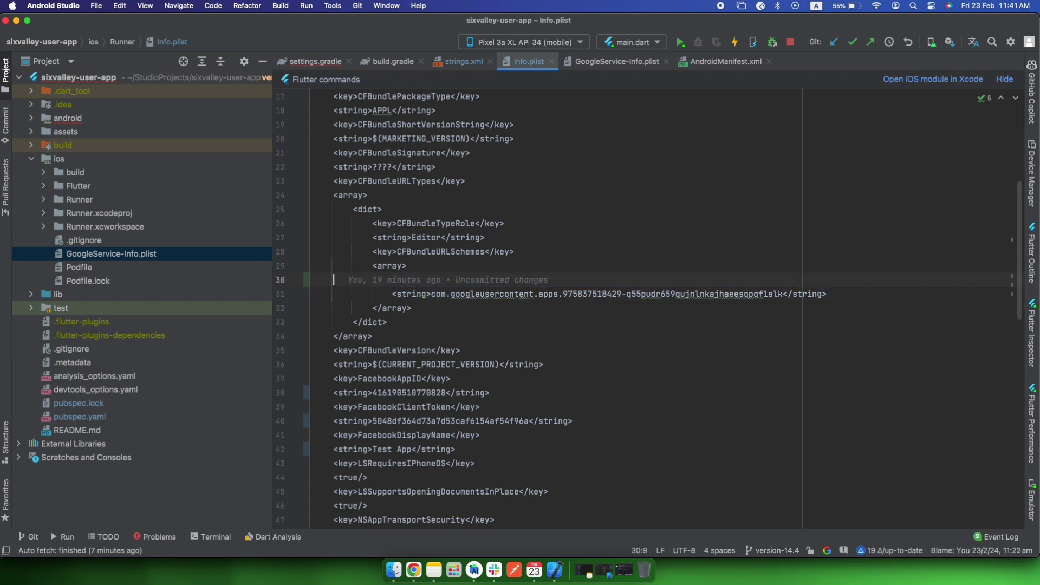
{"action": "key", "text": "BackSpace"}
{"action": "key", "text": "BackSpace"}
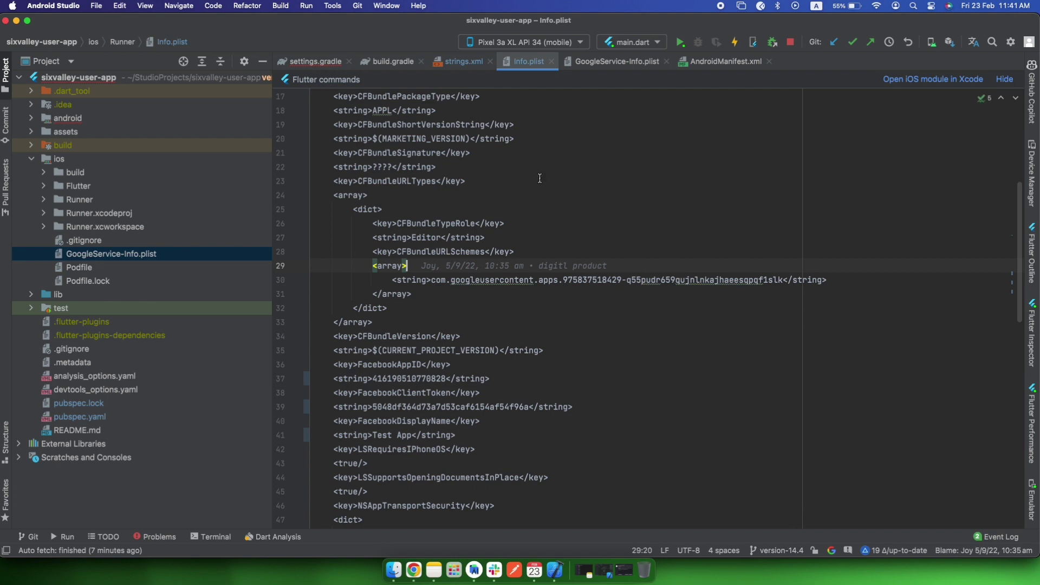
- Switch to the Google Docs checklist in Chrome and add a "Done.." line below "Follow me..", followed by a new line
{"action": "scroll", "coordinate": [494, 196], "scroll_direction": "down", "scroll_amount": 1}
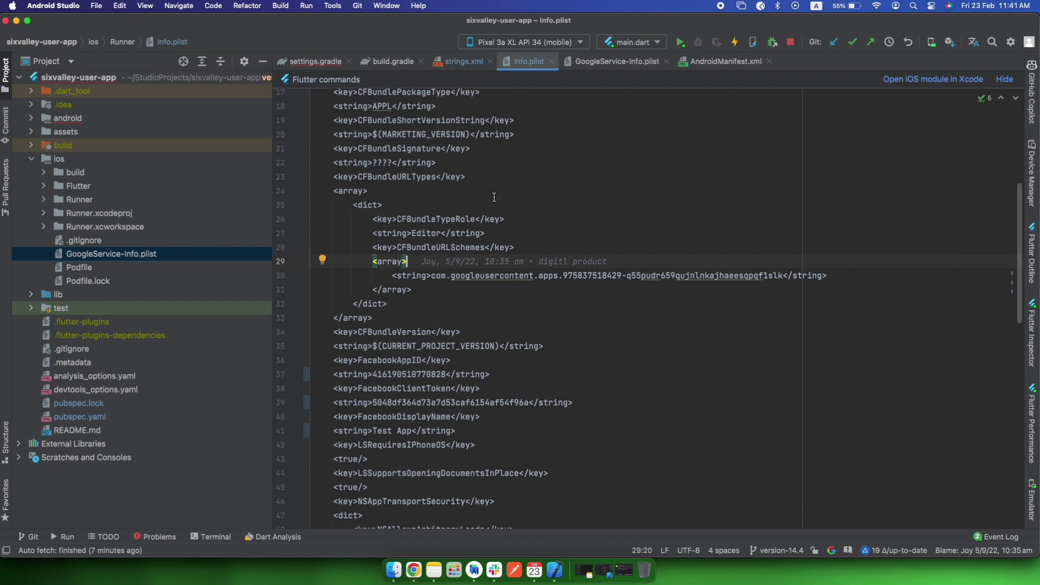
{"action": "scroll", "coordinate": [494, 197], "scroll_direction": "down", "scroll_amount": 5}
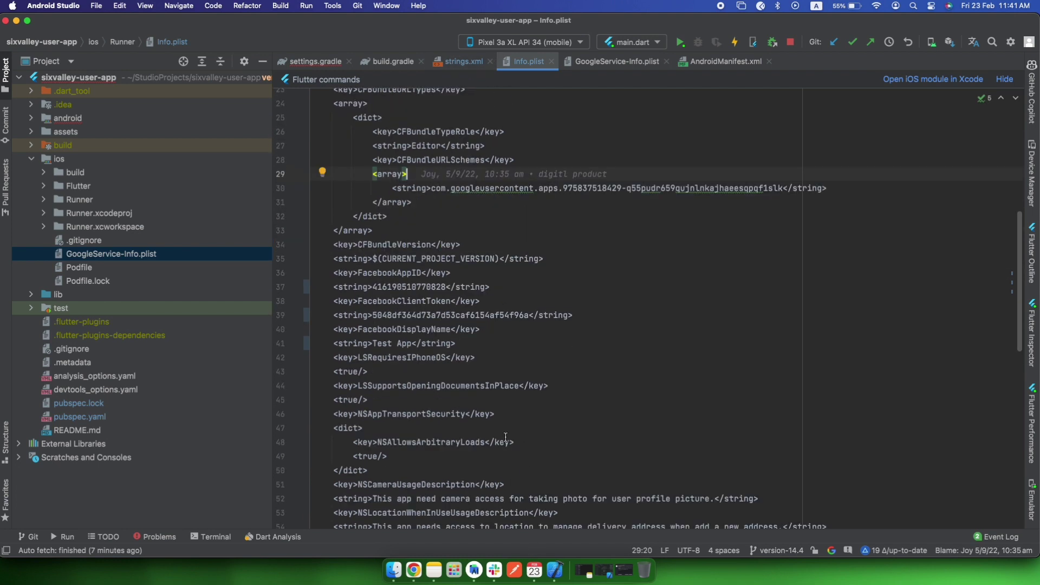
{"action": "left_click", "coordinate": [422, 563]}
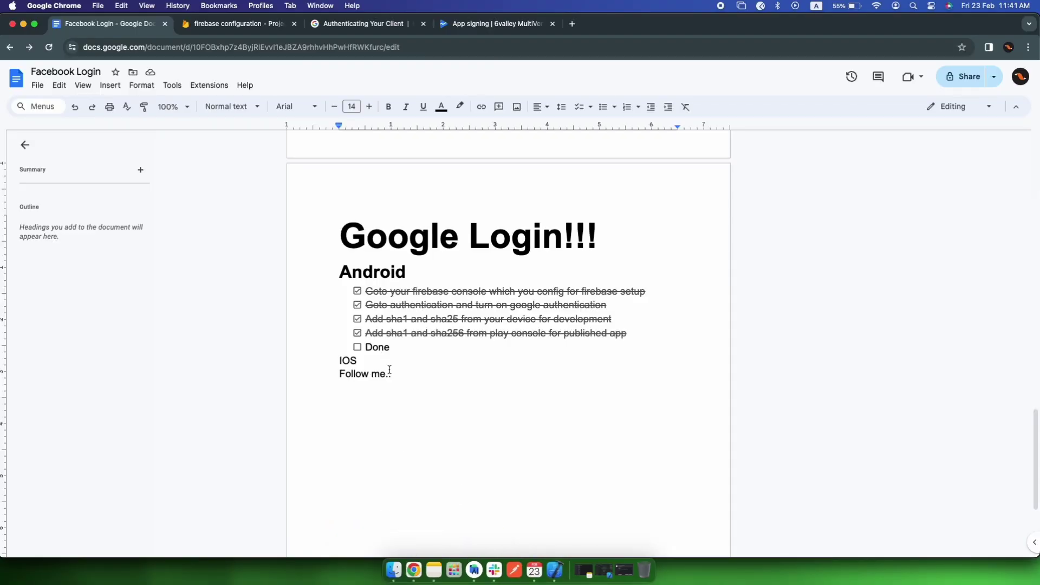
{"action": "left_click", "coordinate": [391, 373]}
{"action": "key", "text": "Return"}
{"action": "type", "text": "Done.."}
{"action": "key", "text": "Return"}
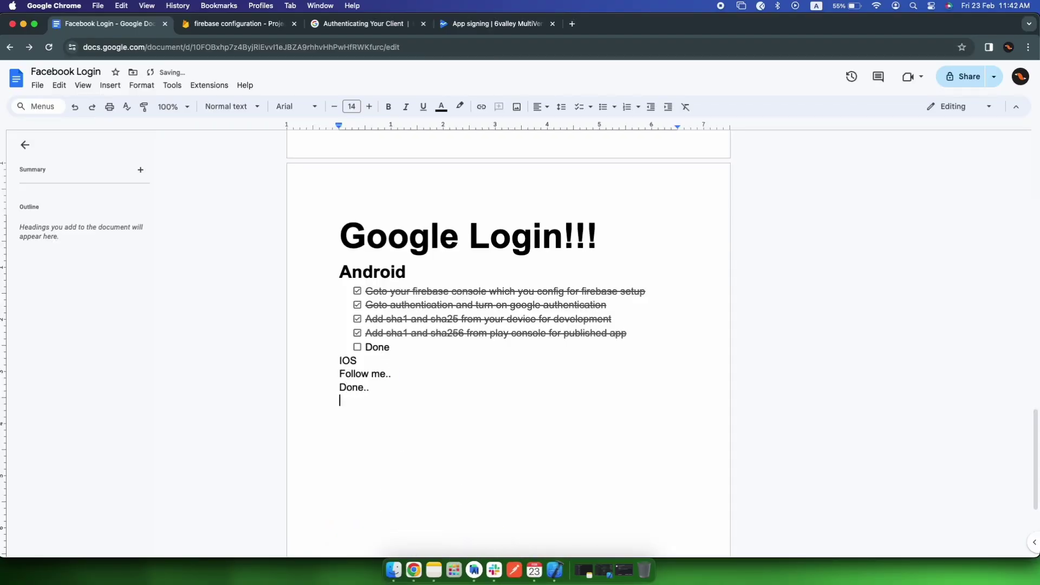